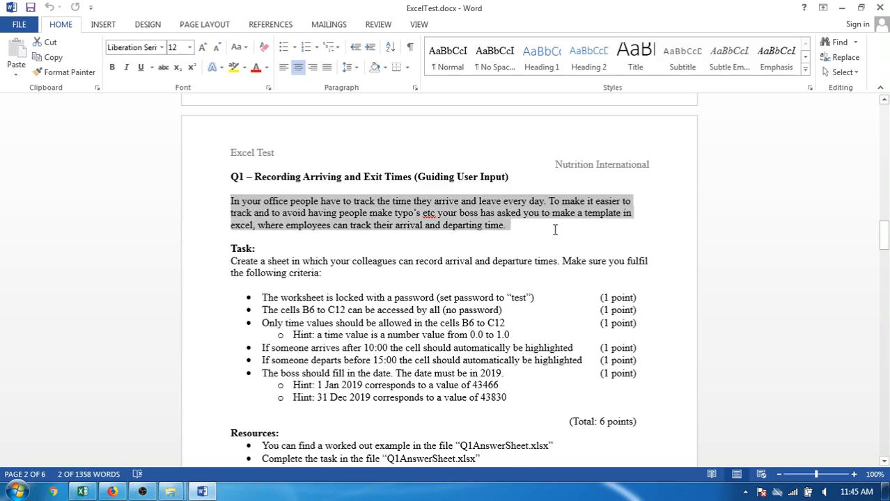
Select the text of the first task criterion, about locking the worksheet with a password.
left_click(268, 261)
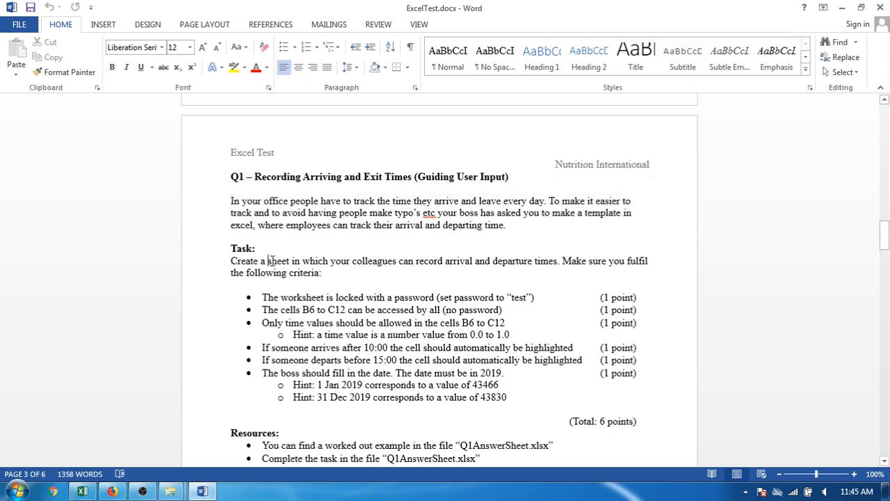
double_click(538, 298)
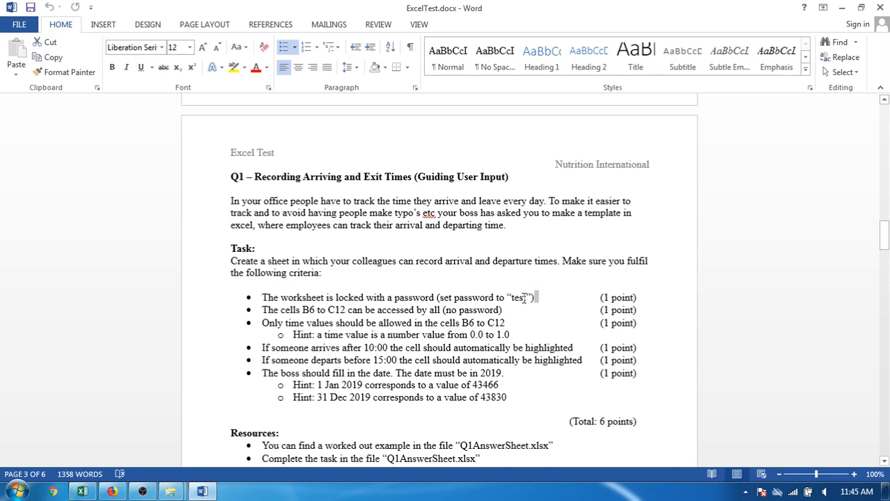
left_click_drag(538, 297, 252, 297)
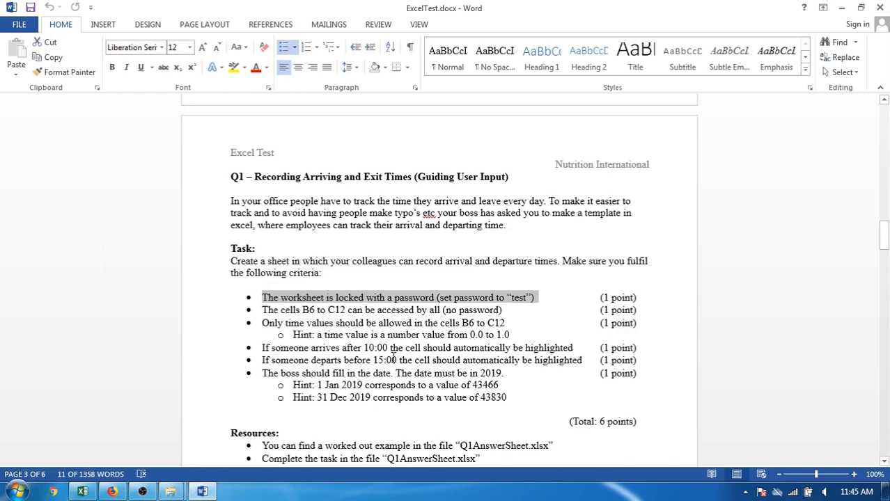
Switch to the Q1AnswerSheet workbook in Excel and protect the sheet, entering and confirming the sheet password.
key("alt+Tab")
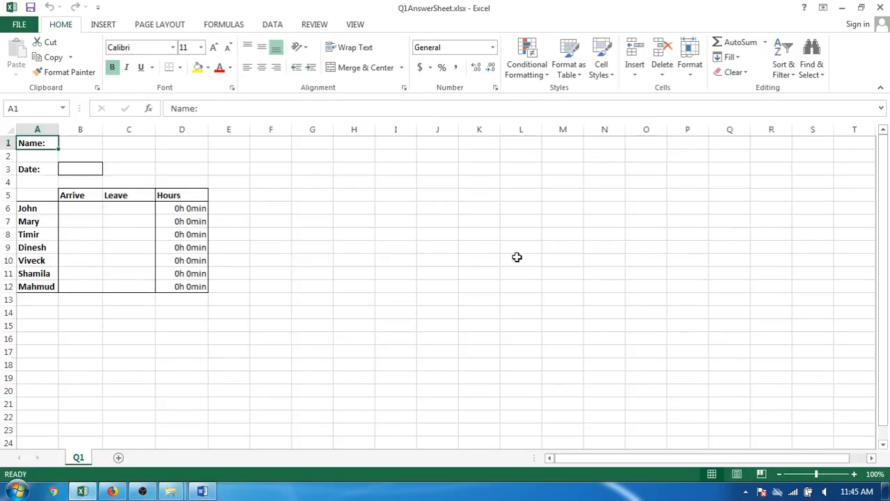
left_click(321, 26)
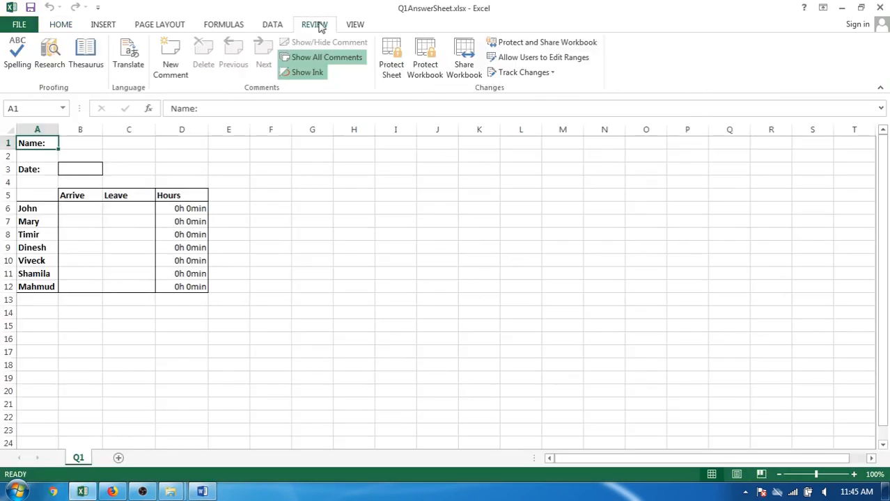
left_click(393, 55)
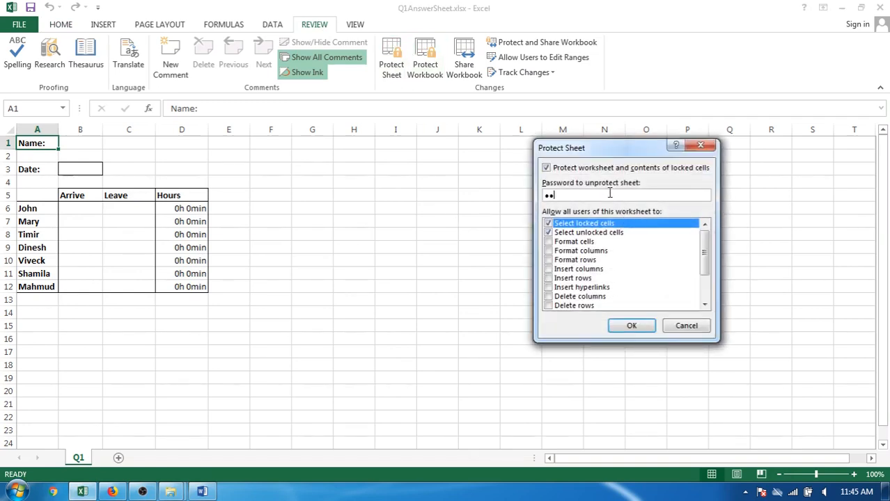
type("4")
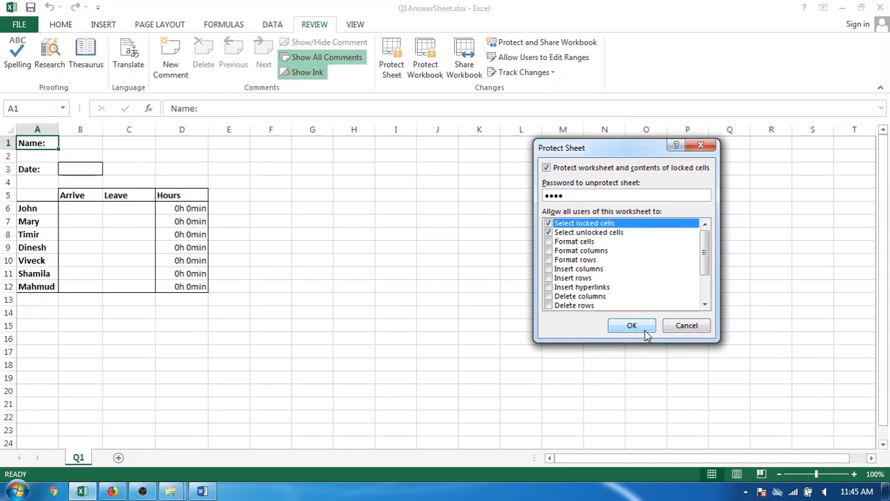
left_click(645, 332)
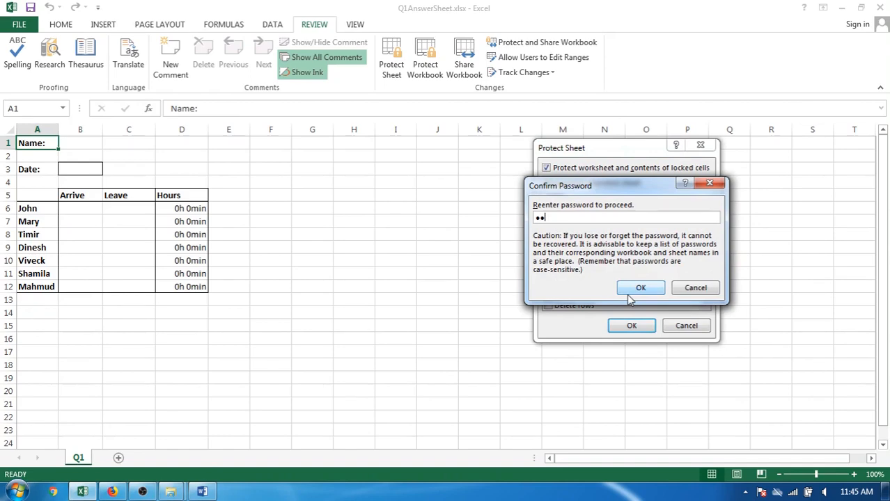
left_click(636, 289)
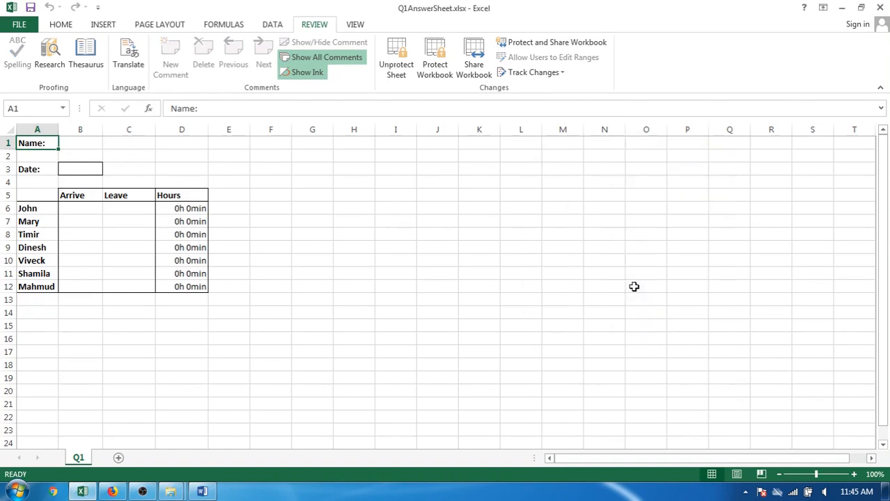
Switch to Word, strike through the worksheet-lock criterion and select the criterion about cells B6 to C12.
key("alt+Tab")
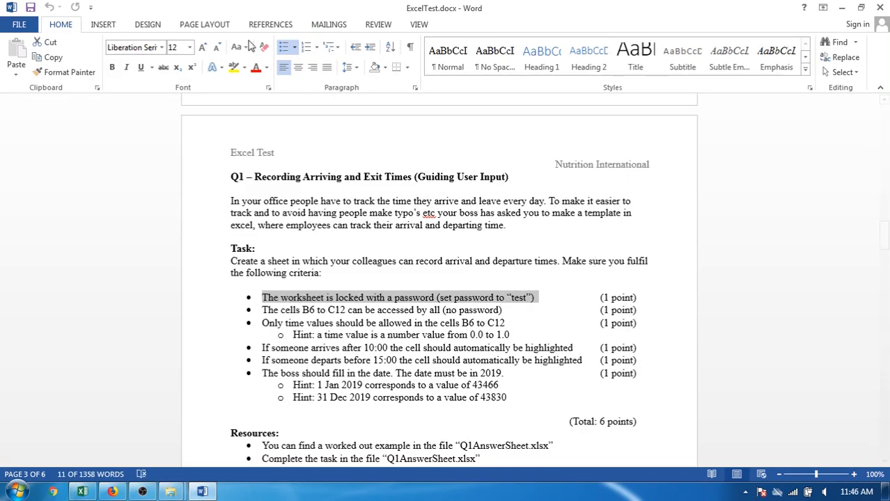
left_click(164, 69)
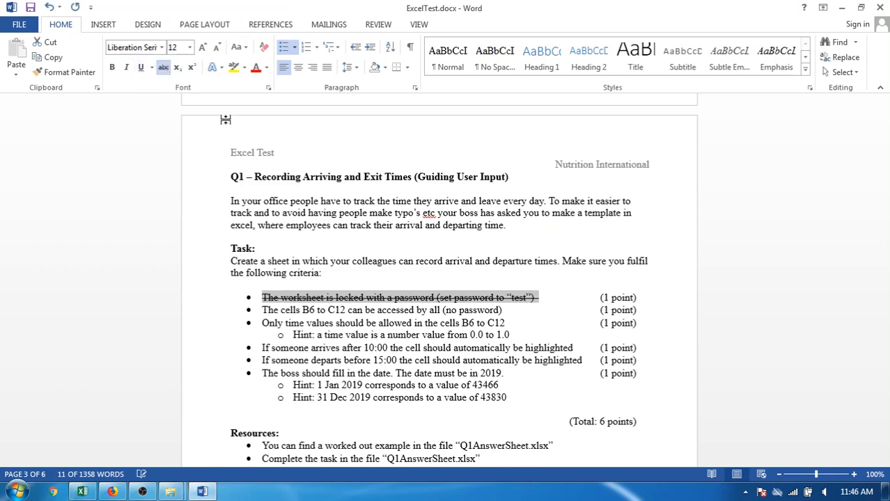
left_click(524, 310)
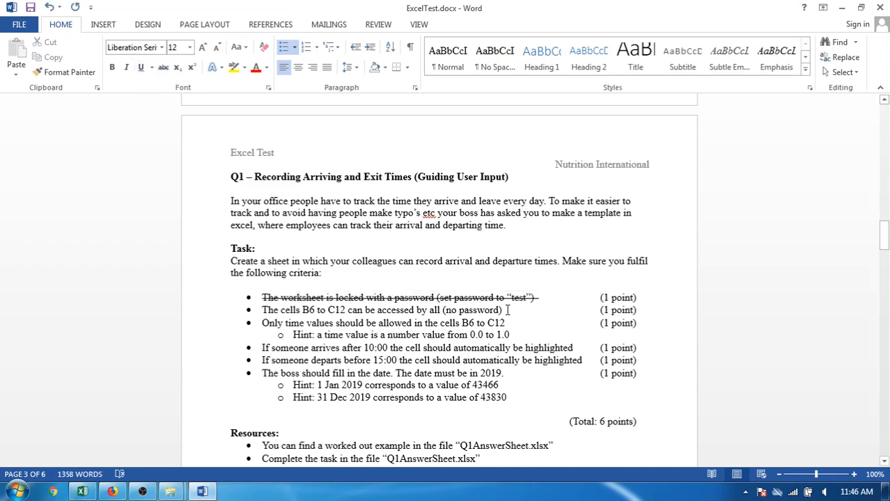
left_click_drag(506, 310, 263, 317)
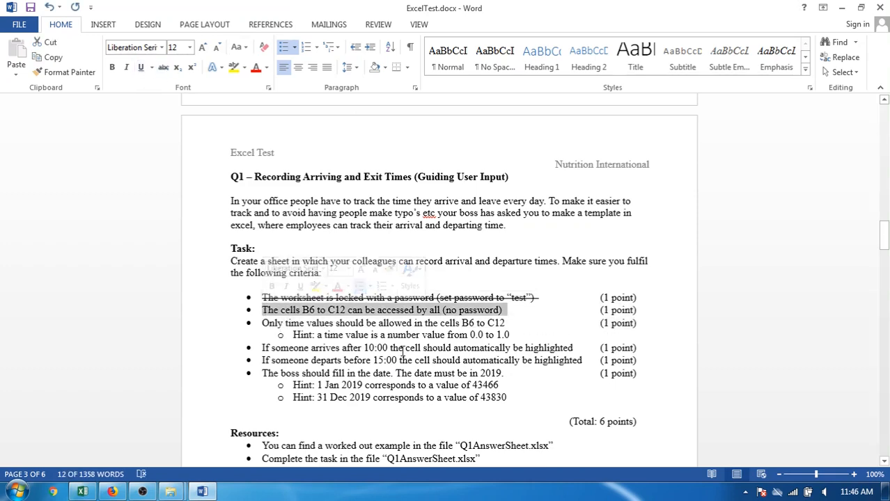
Switch to Excel, select cells B6:C12 and unprotect the sheet by entering the sheet password.
key("alt+Tab")
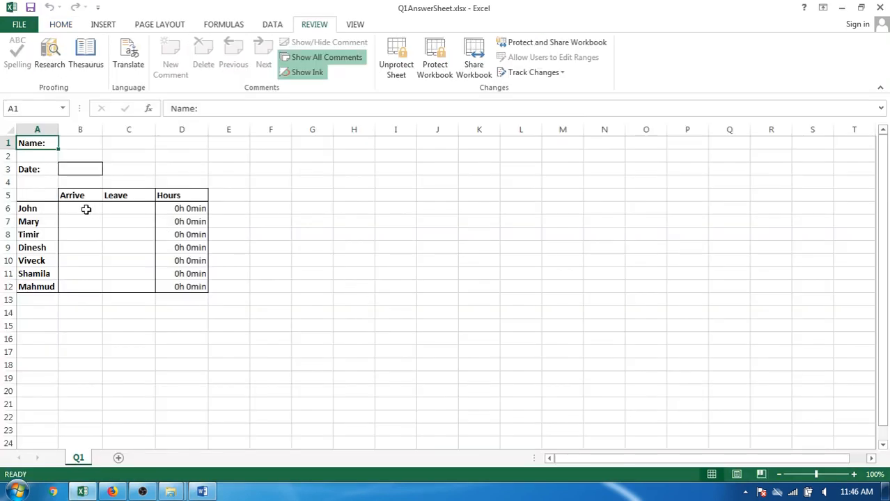
left_click_drag(83, 207, 135, 286)
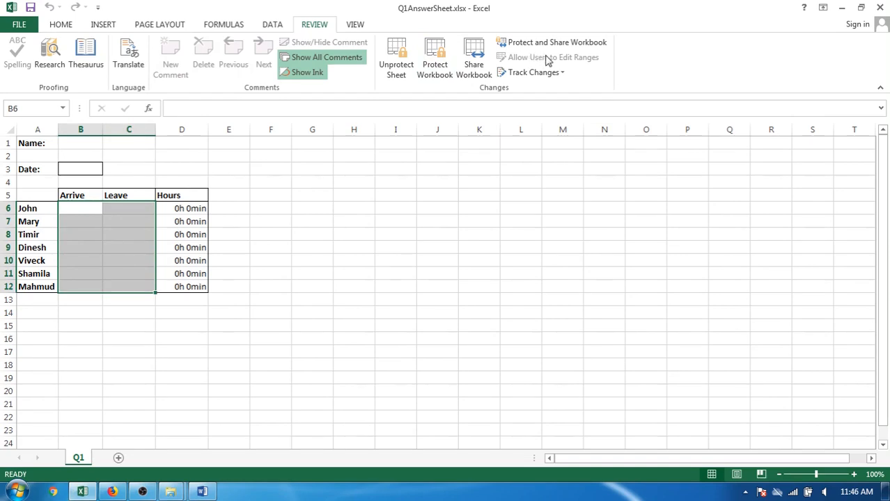
left_click(389, 59)
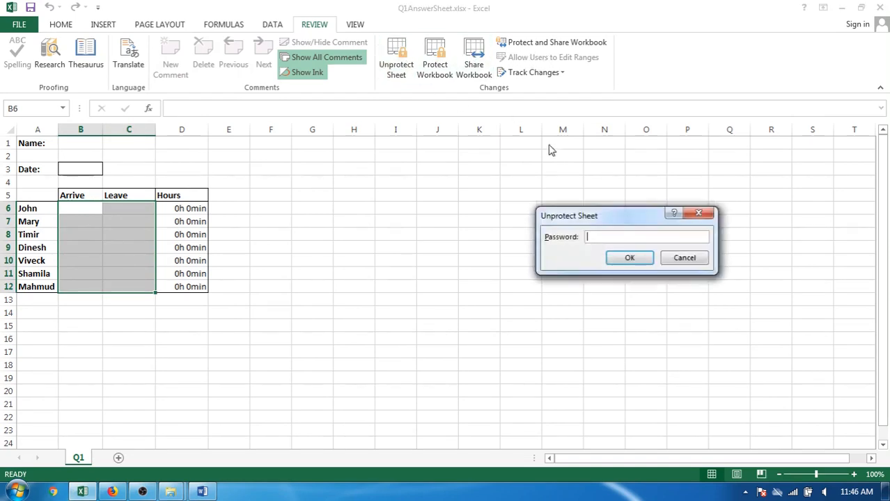
left_click(609, 257)
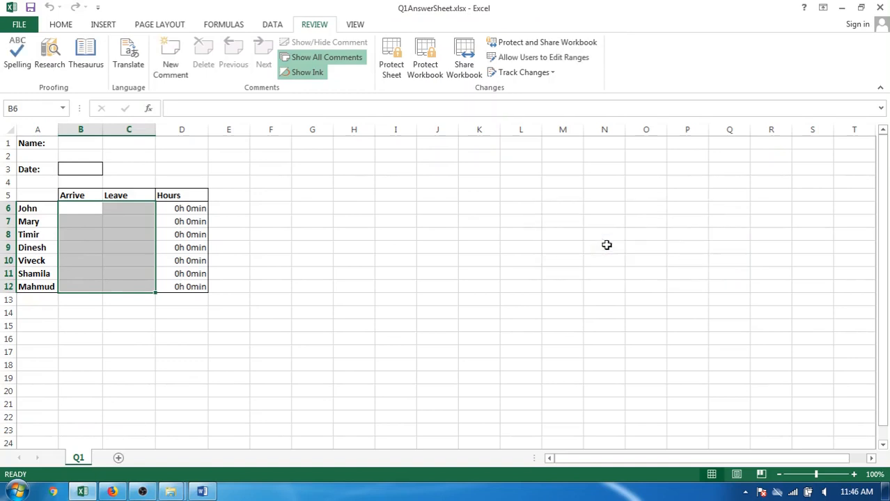
Add a user-editable range titled Users for cells B6:C12, leaving its range password blank, and apply it.
left_click(576, 59)
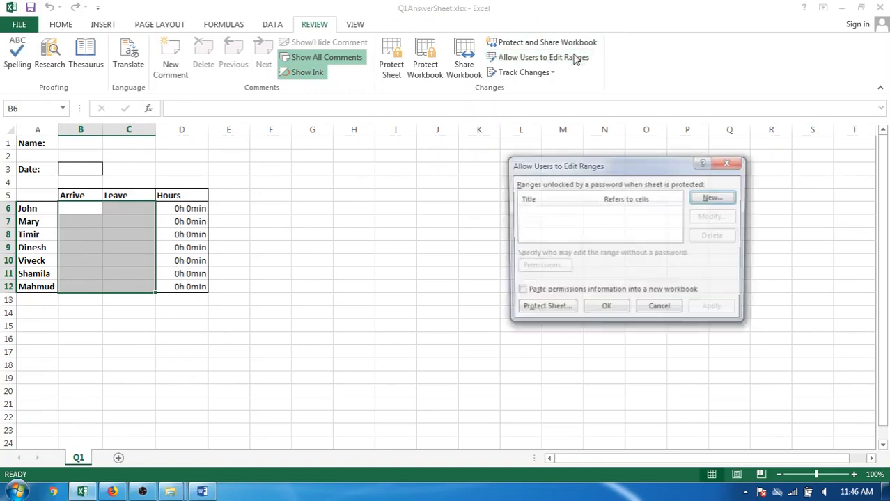
left_click(727, 197)
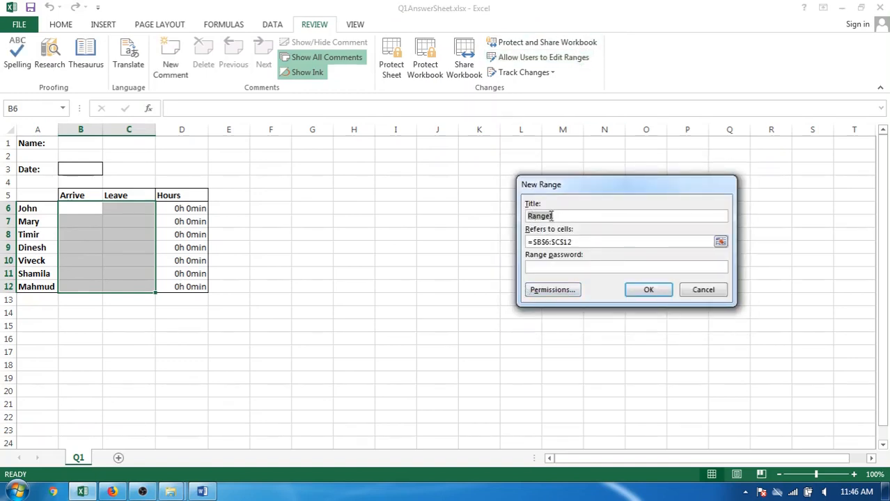
type("Users")
left_click(549, 266)
left_click(648, 291)
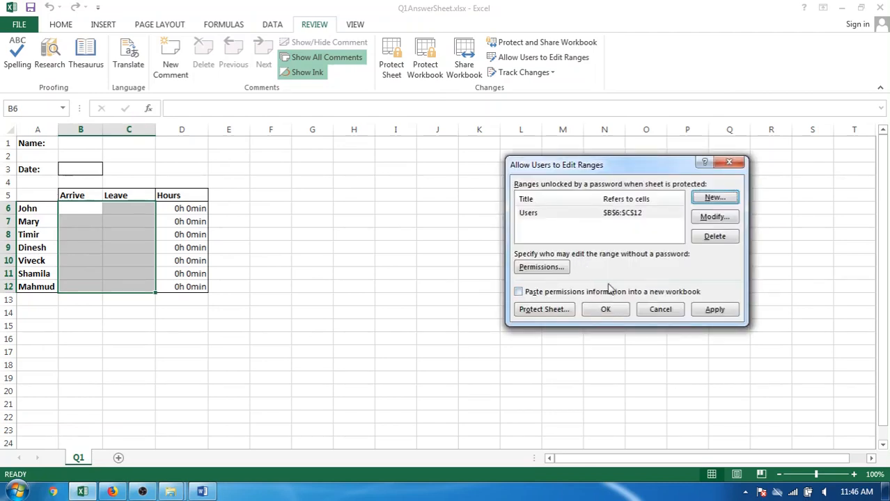
left_click(717, 310)
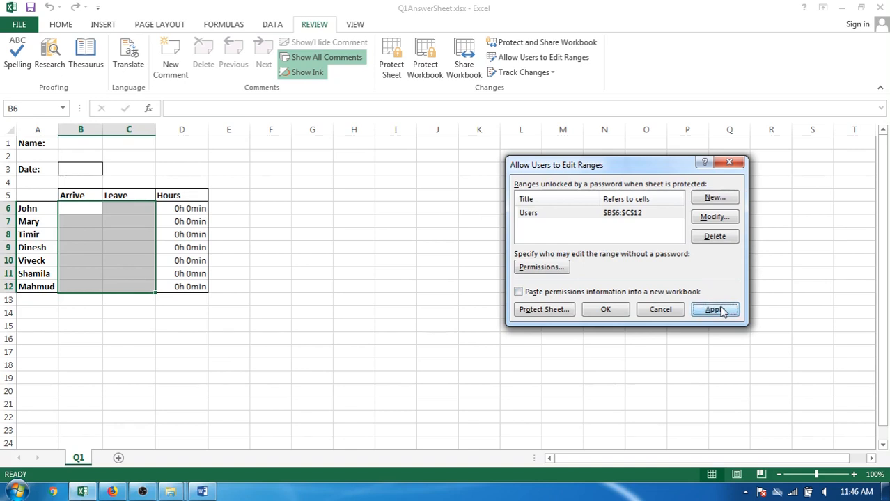
left_click(606, 310)
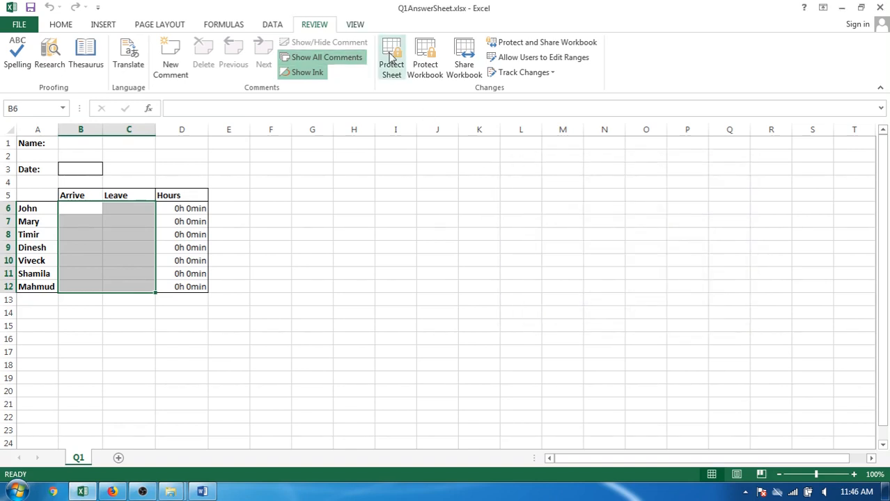
Protect the sheet again, entering and confirming the sheet password with the default user permissions.
left_click(392, 59)
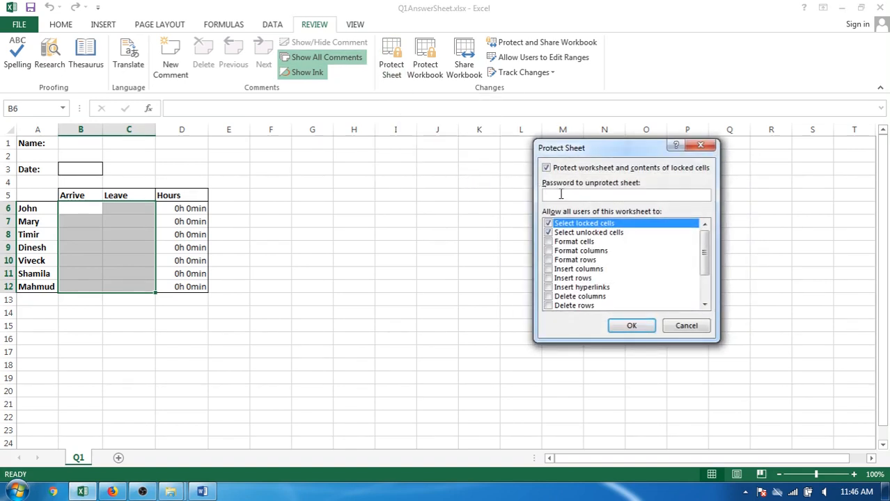
type("1234")
key("Return")
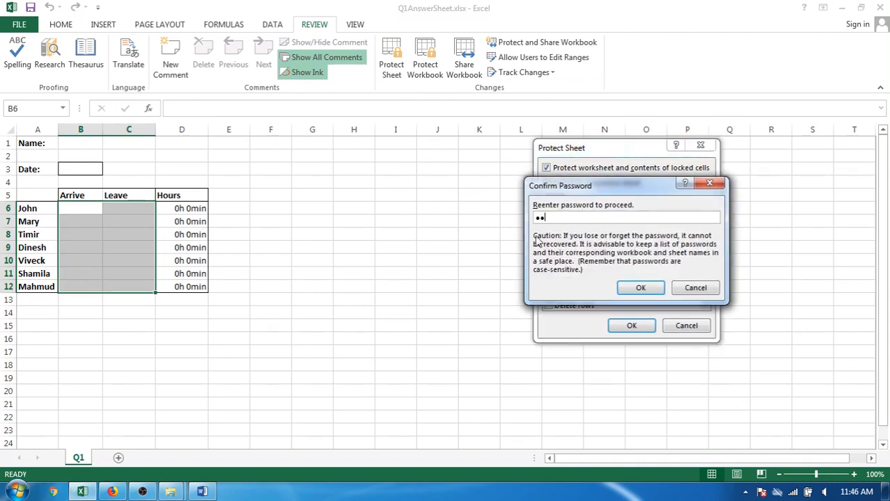
key("Return")
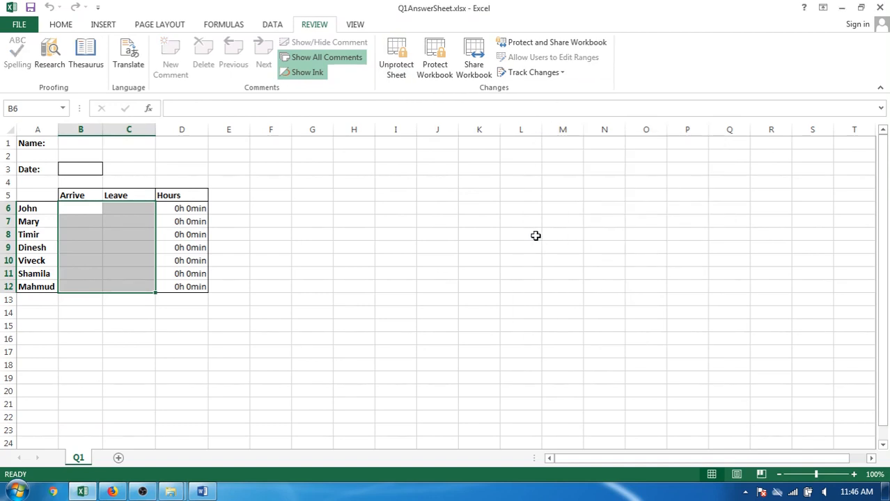
Test the protection by entering xxx in B6 and clearing it again, and by trying to delete the Arrive header in B5.
left_click(80, 208)
type("xxx")
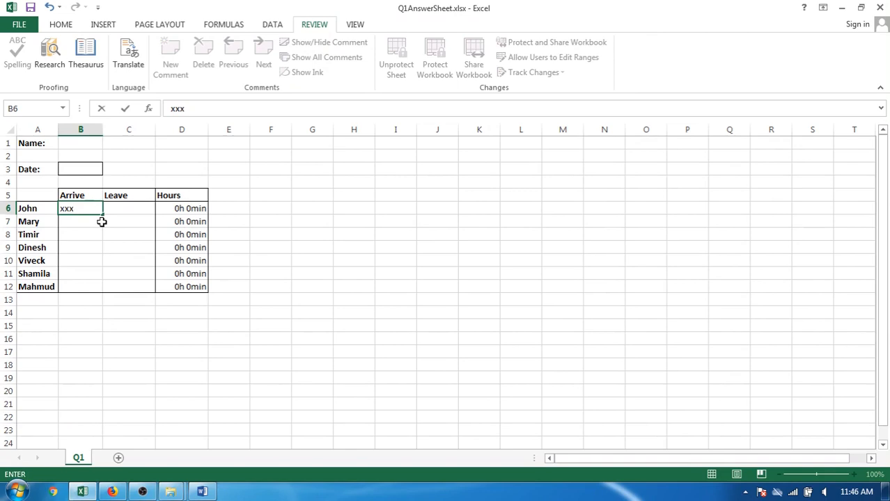
key("Return")
key("Up")
key("Up")
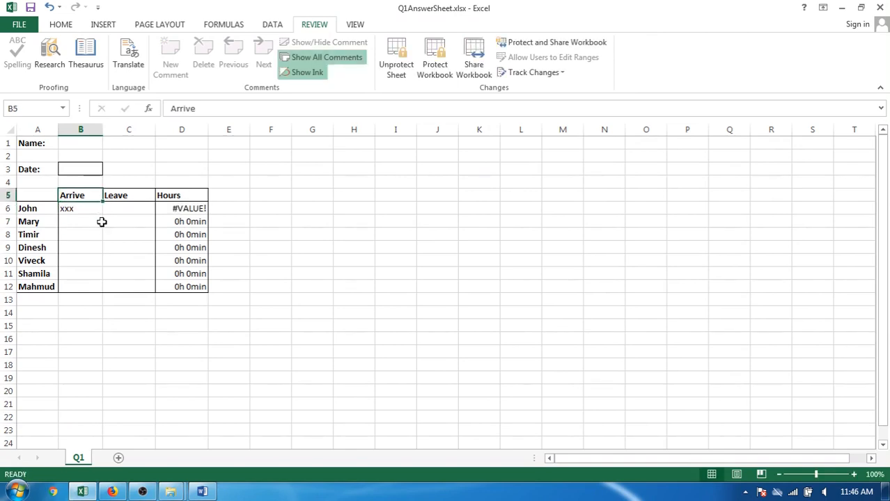
key("Delete")
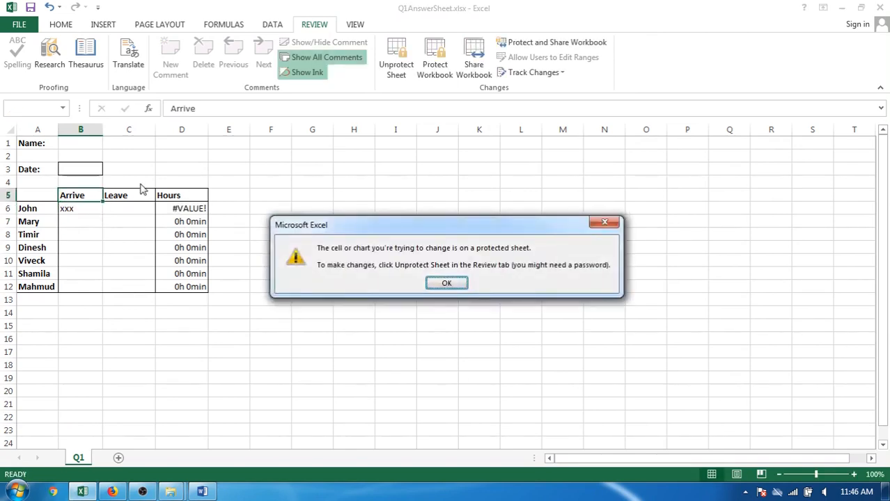
left_click(446, 283)
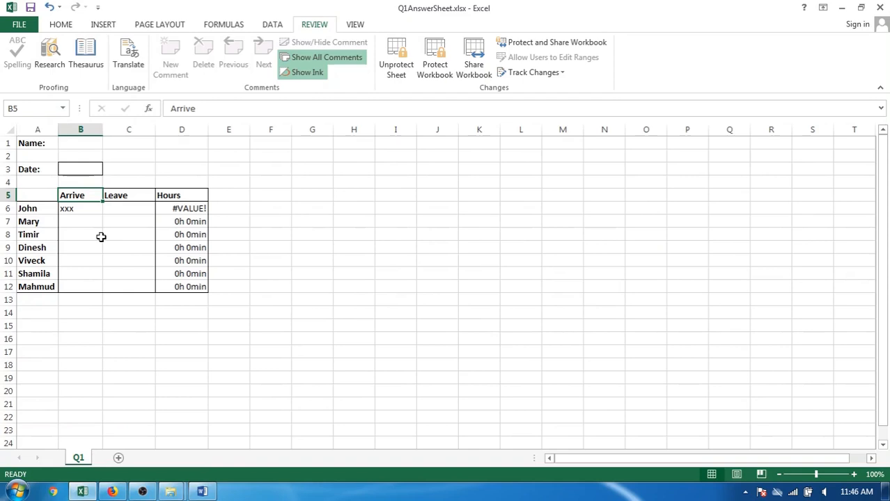
left_click(87, 208)
key("Delete")
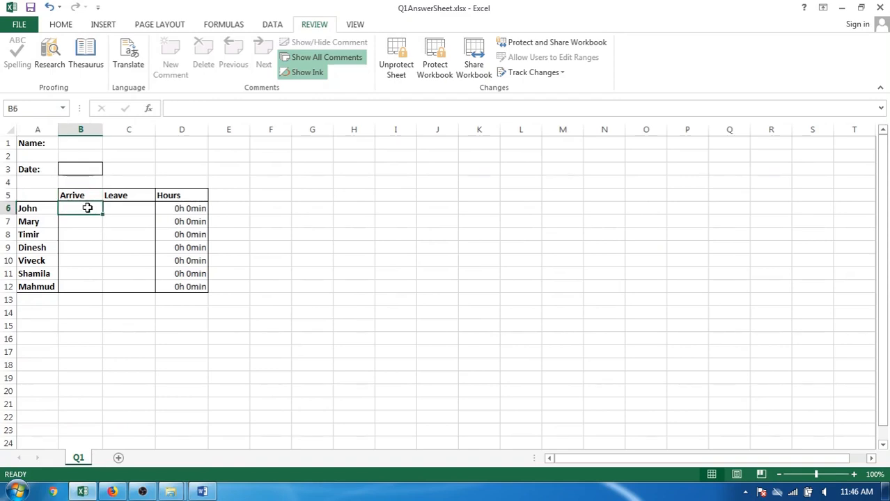
In Word, strike through the B6 to C12 access criterion and highlight the 0.0 to 1.0 time-value hint, returning to Excel.
key("alt+Tab")
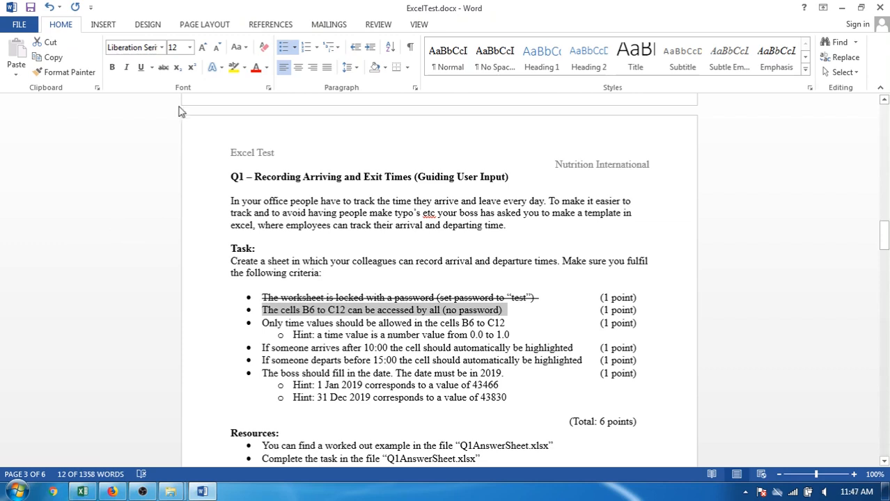
left_click(164, 67)
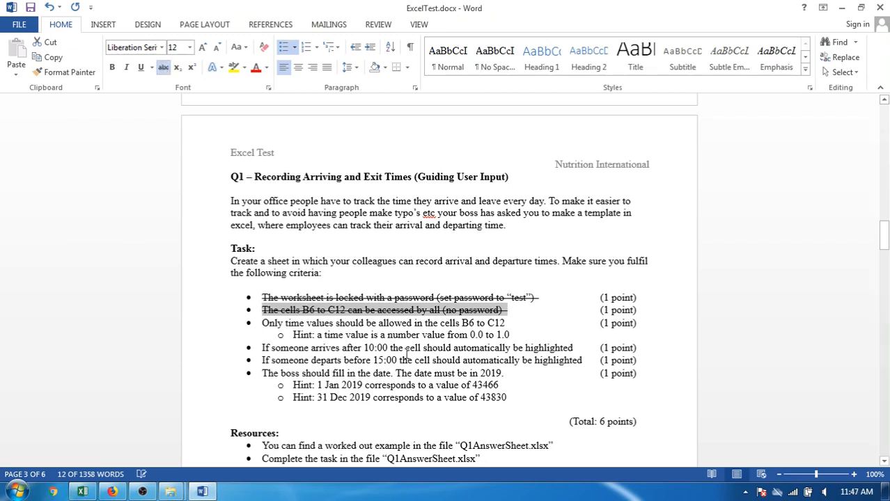
left_click(404, 326)
left_click_drag(259, 322, 471, 335)
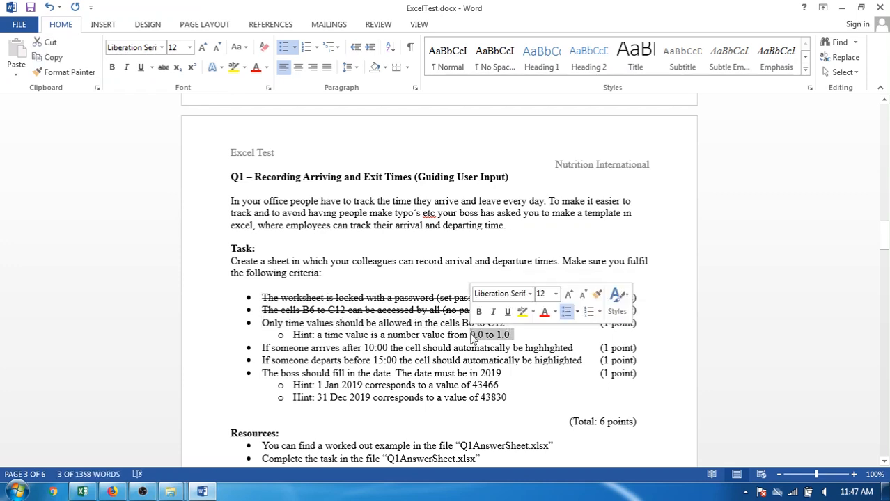
key("alt+Tab")
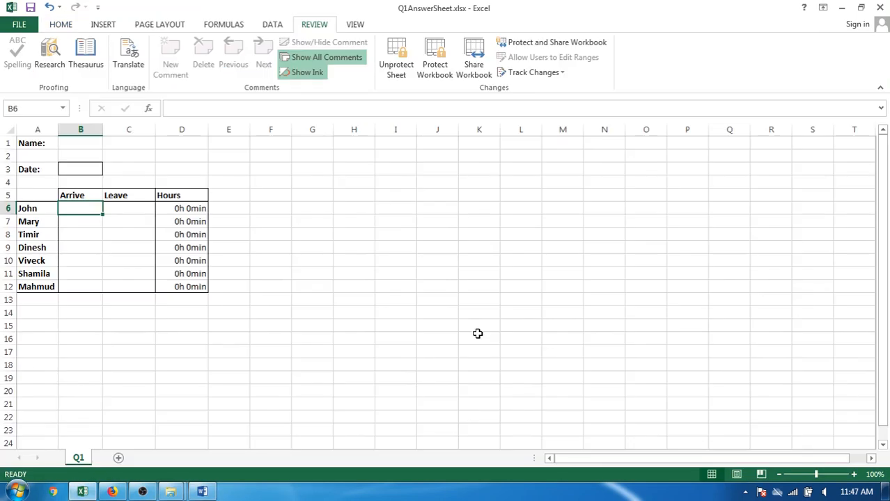
Test unrestricted entry in B6 with a decimal time value and the text abc, clearing the cell at the end.
type("0.5")
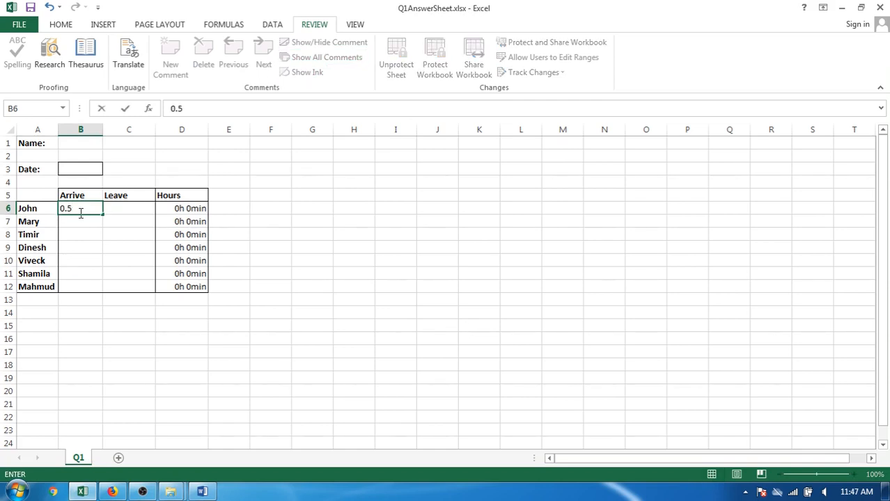
key("Return")
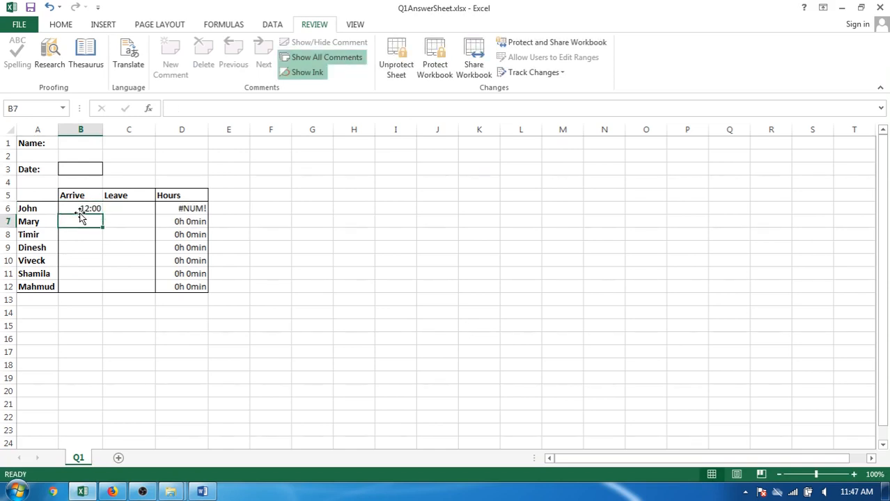
key("Up")
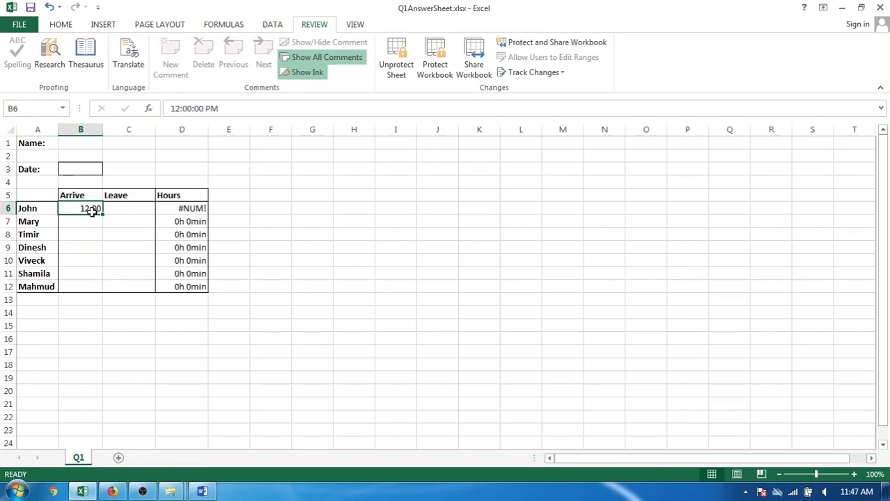
type("abc")
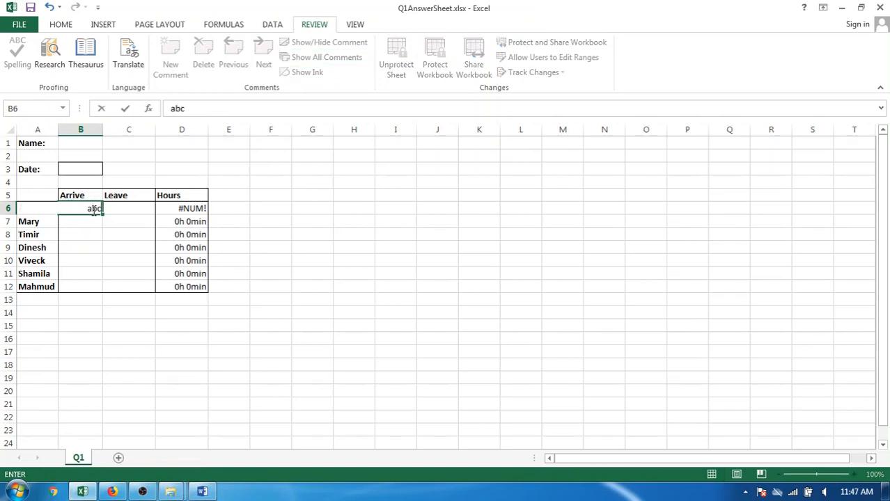
key("Return")
left_click(93, 210)
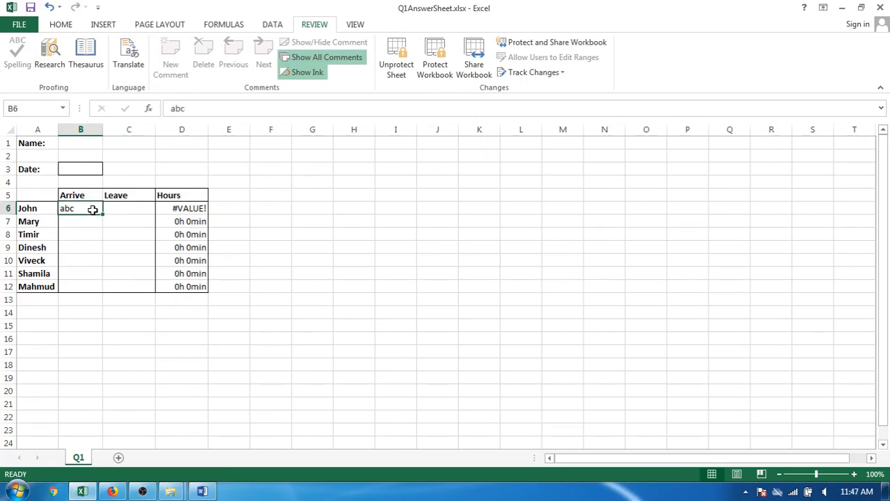
key("Delete")
Select cells B6:C12 and unprotect the sheet by entering the sheet password.
left_click_drag(77, 206, 132, 286)
left_click(401, 68)
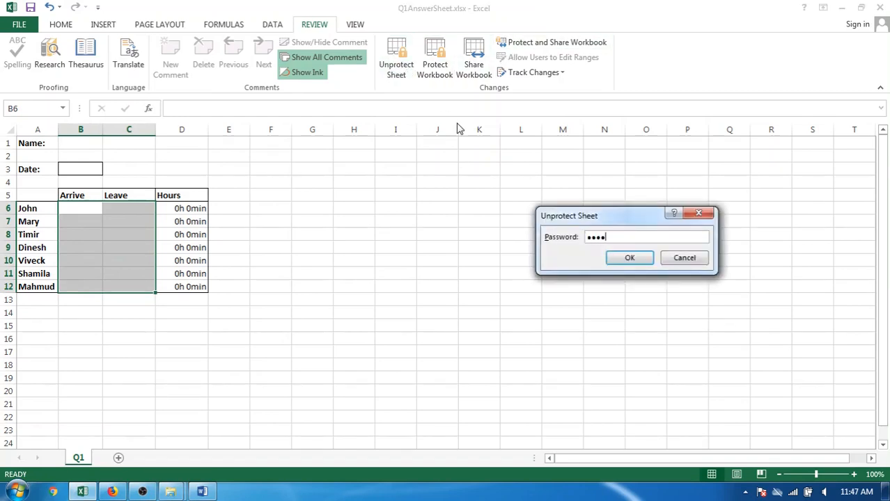
key("Return")
Add data validation to B6:C12 that allows only decimal values between 0 and 1.
left_click(274, 25)
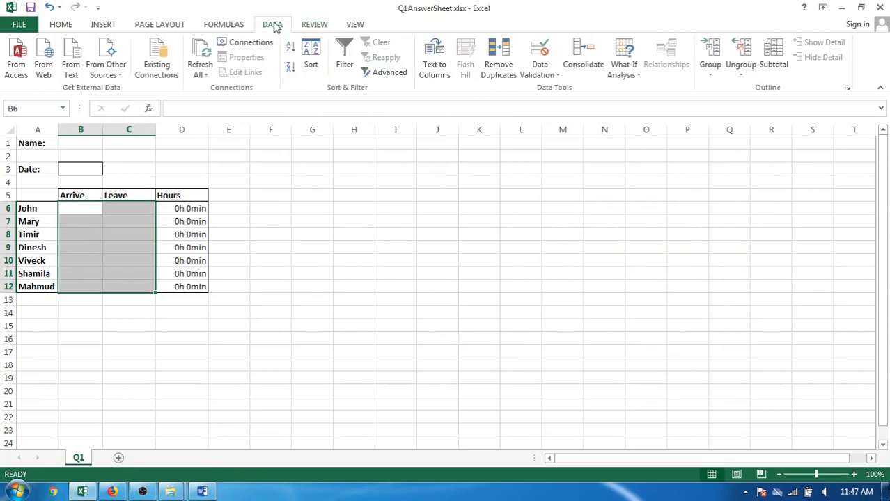
left_click(541, 70)
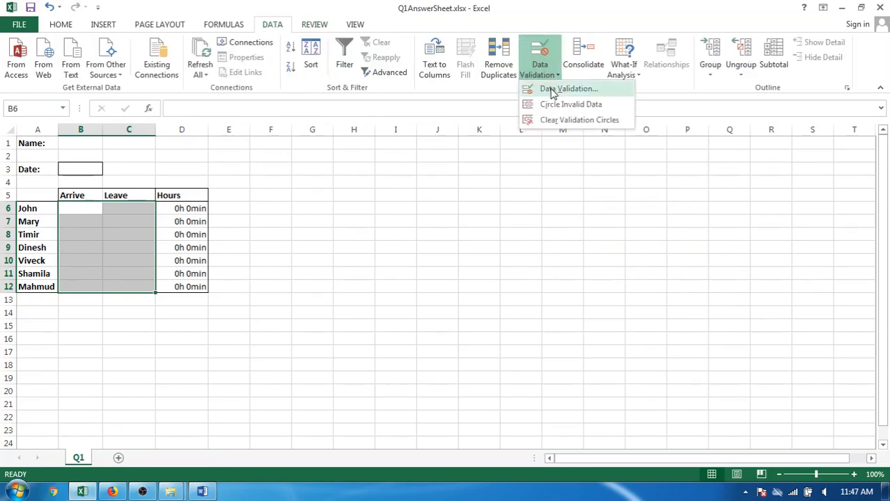
left_click(552, 91)
left_click(560, 210)
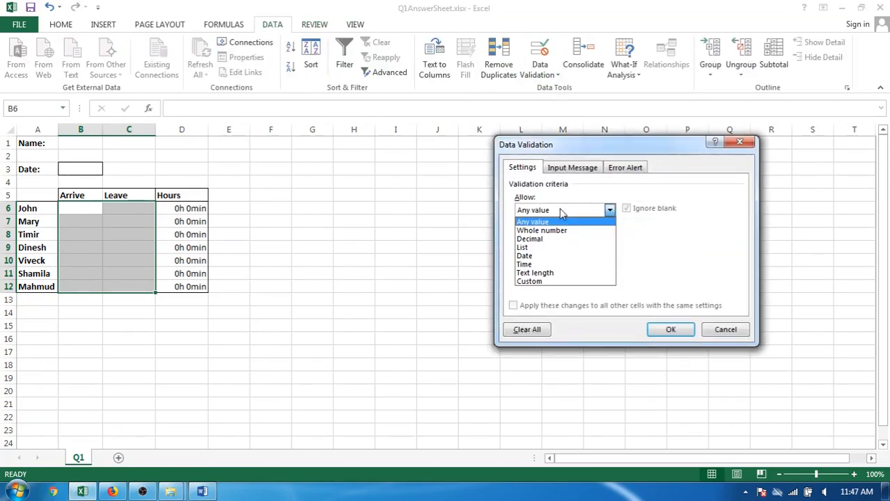
left_click(561, 239)
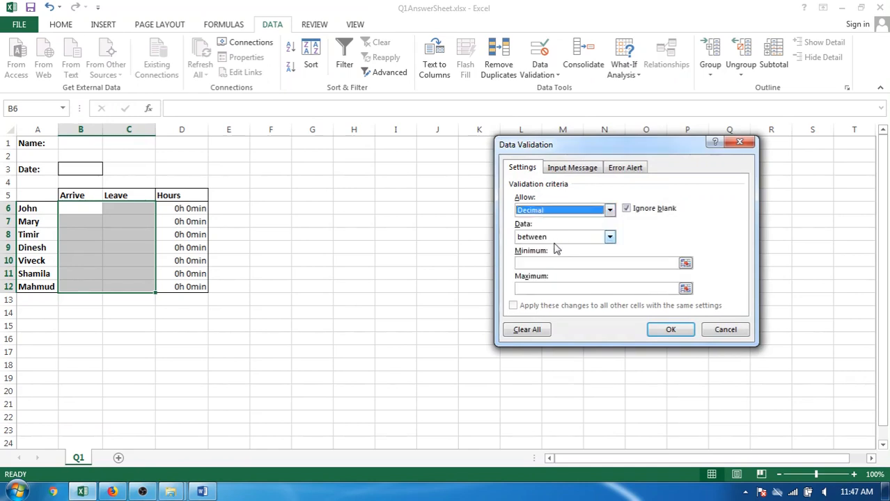
left_click(558, 262)
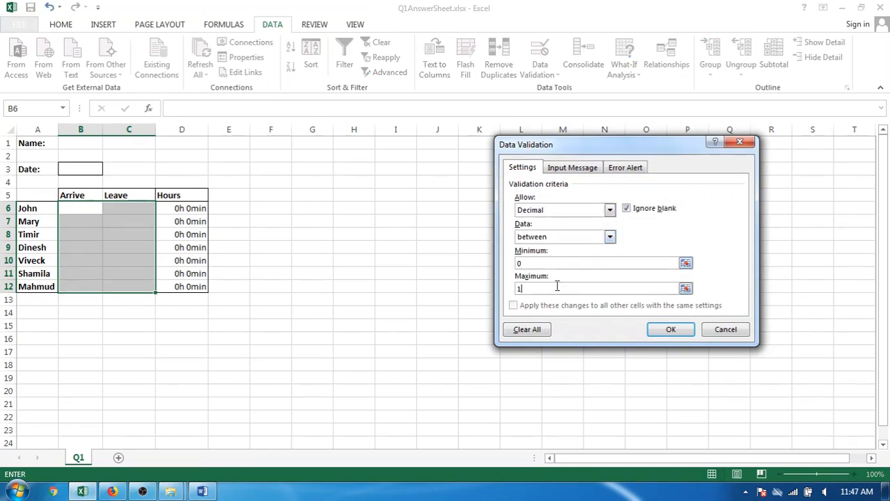
left_click(670, 330)
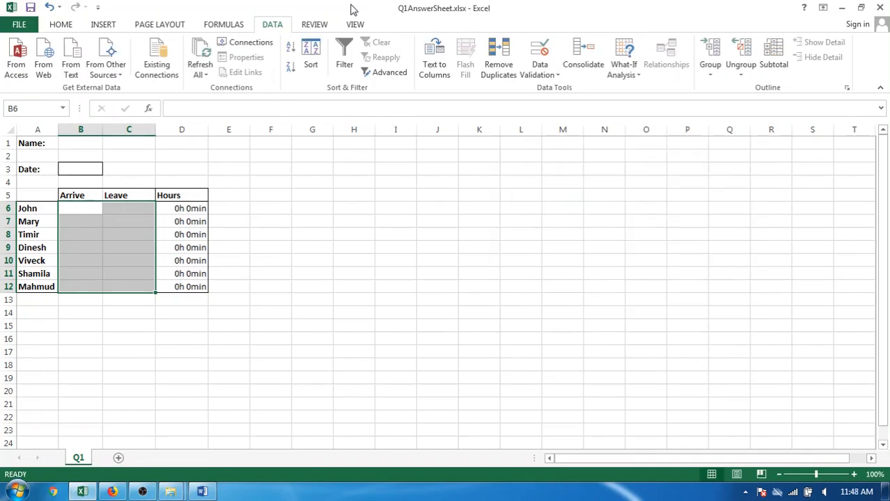
Test the validation by trying to enter abc in B6, cancelling the entry.
left_click(68, 209)
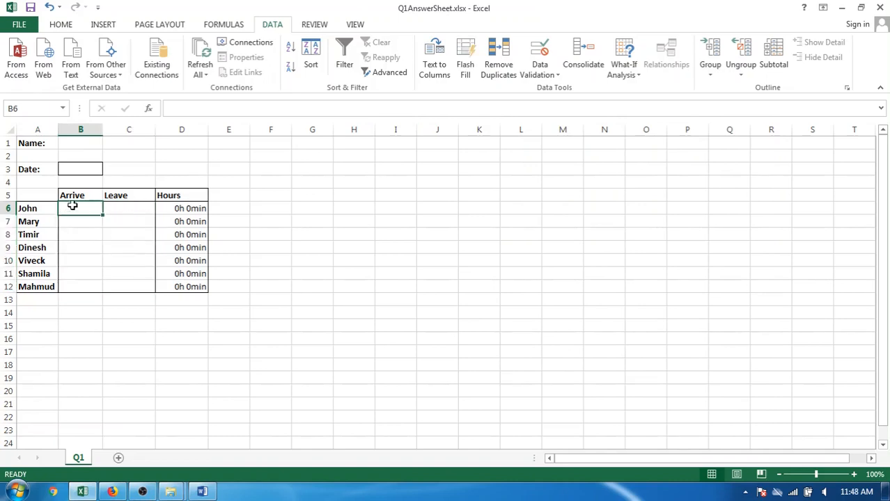
type("ab")
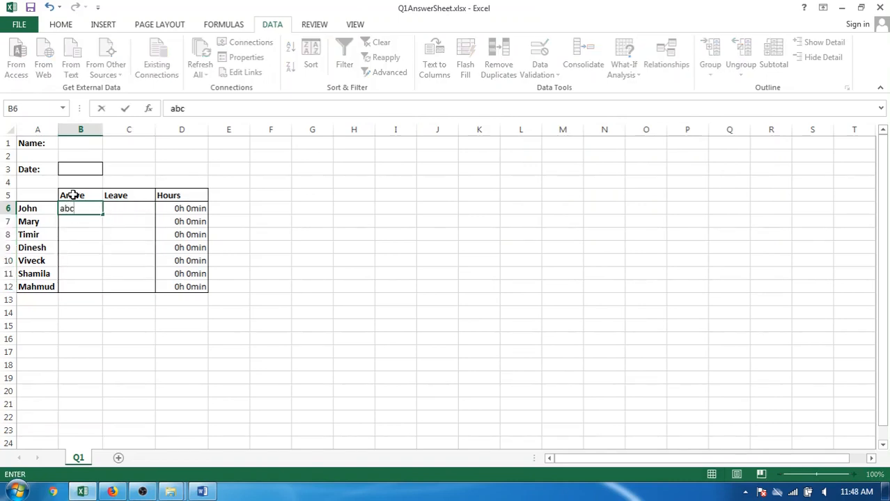
type("c")
key("Return")
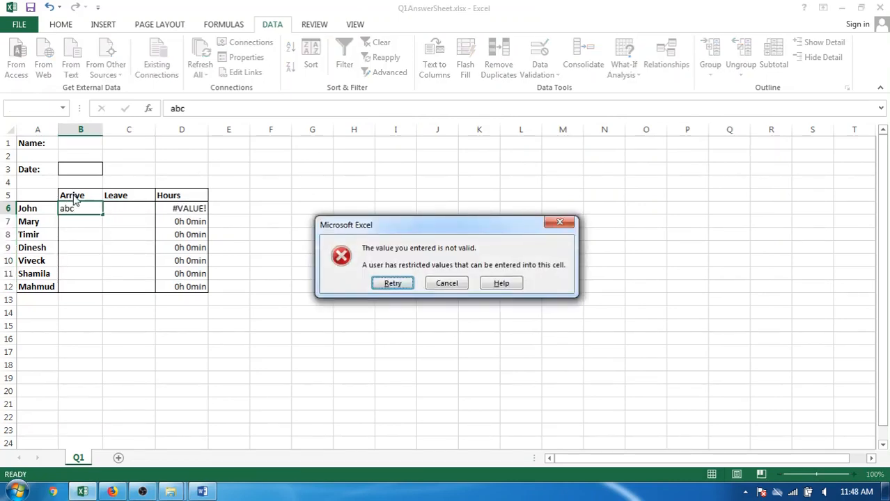
left_click(445, 284)
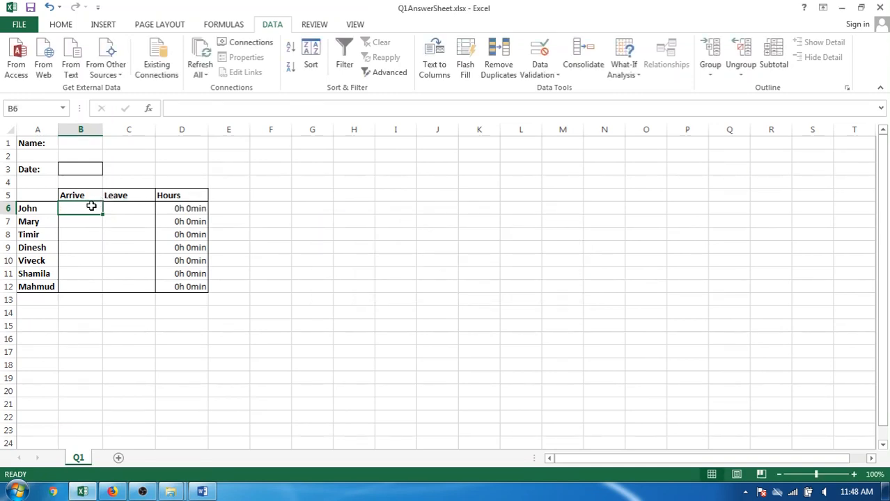
Test the validation in B6 with the values 0.5 and 15:00, clearing the cell at the end.
type("0.")
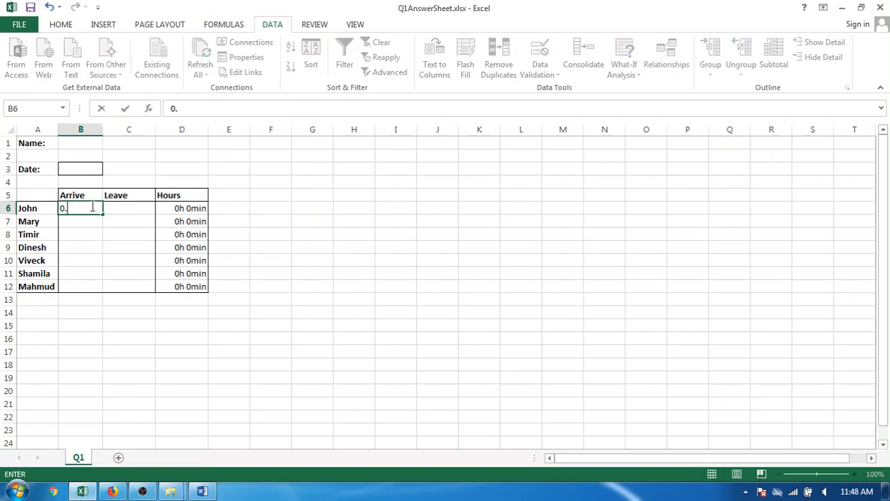
type("5")
key("Return")
left_click(91, 208)
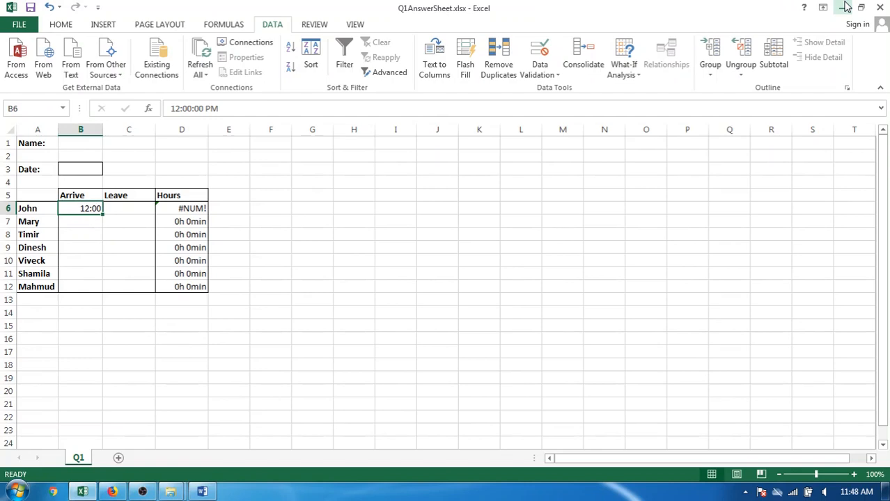
type("15")
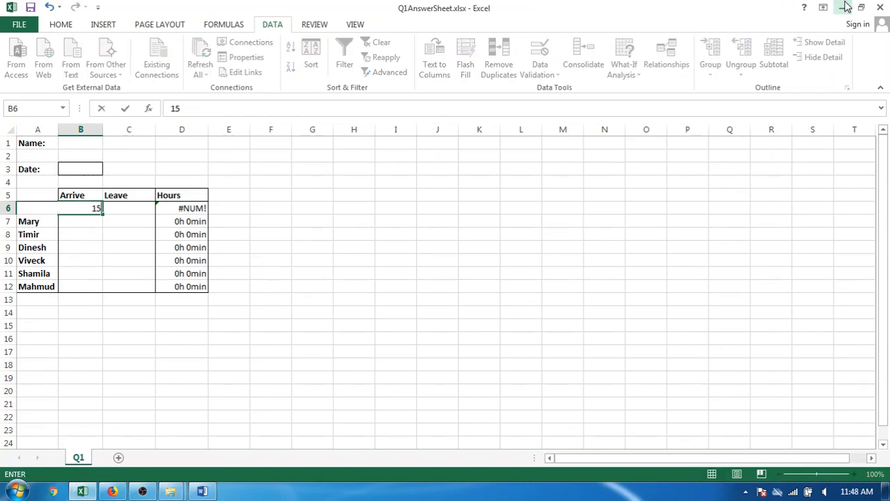
type(":00")
key("Return")
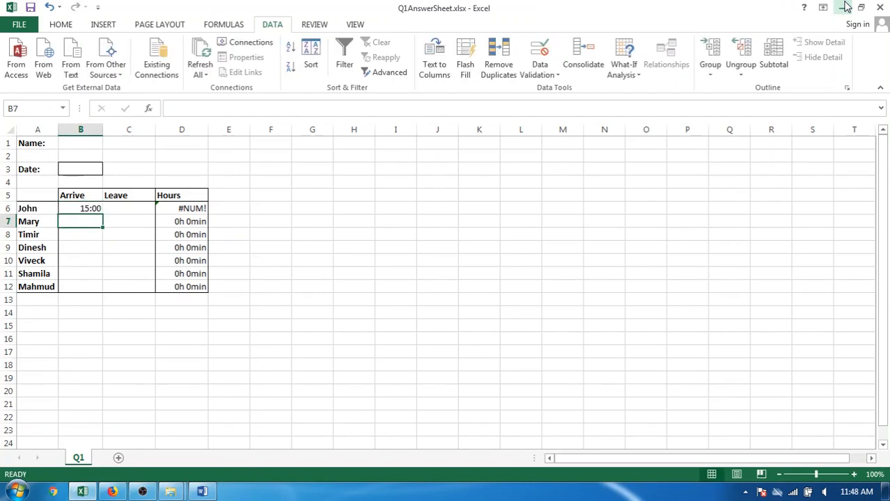
key("Up")
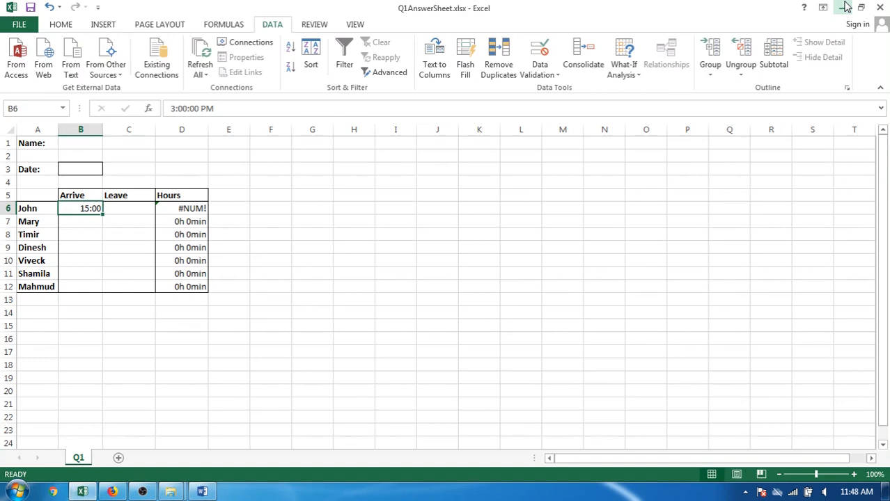
key("Delete")
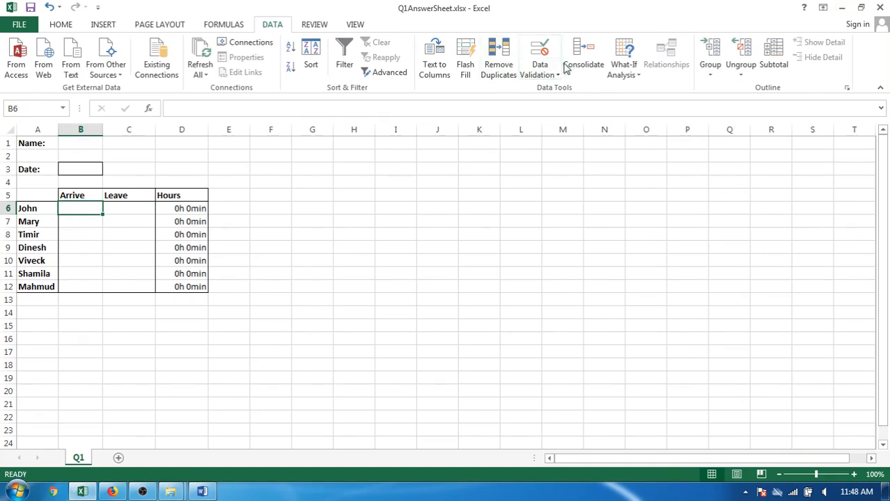
Change the data validation of B6 to allow time values greater than or equal to a start time of 0.
left_click(557, 77)
left_click(559, 89)
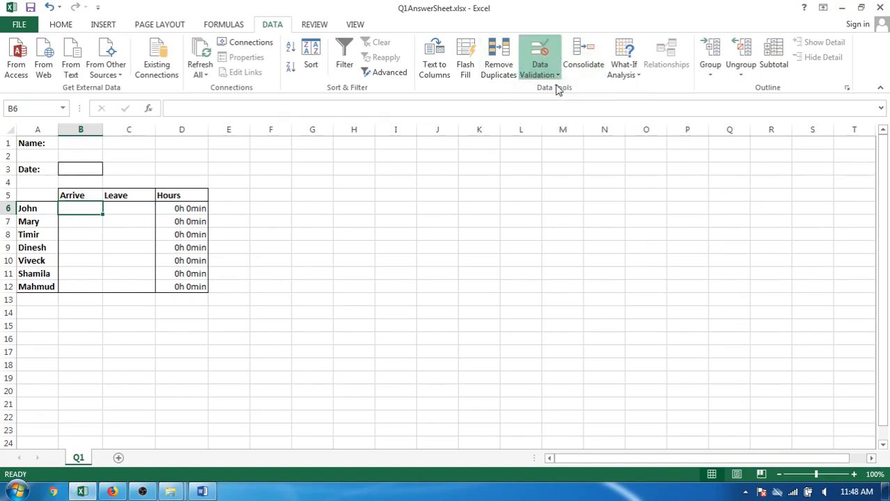
left_click(562, 210)
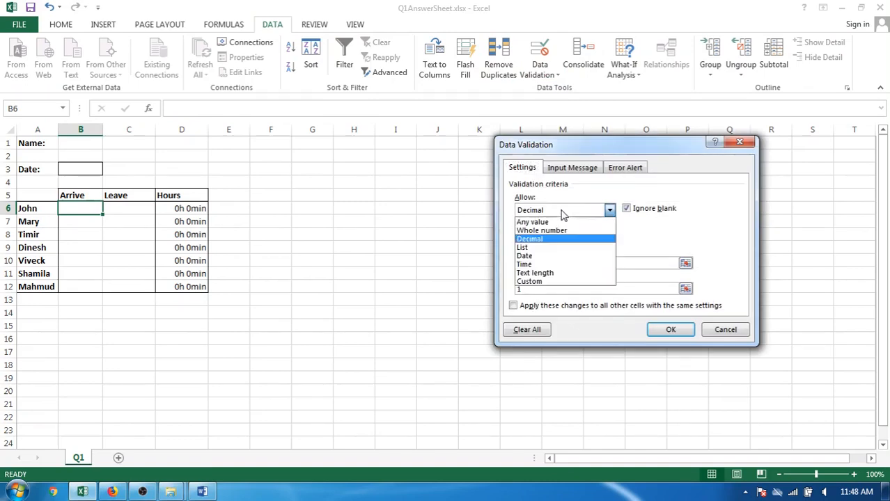
left_click(550, 265)
left_click(549, 237)
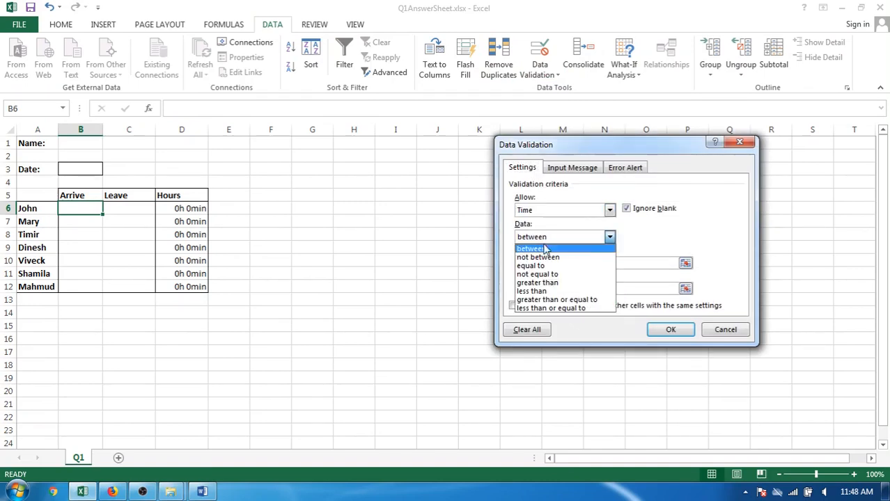
left_click(552, 300)
left_click(556, 264)
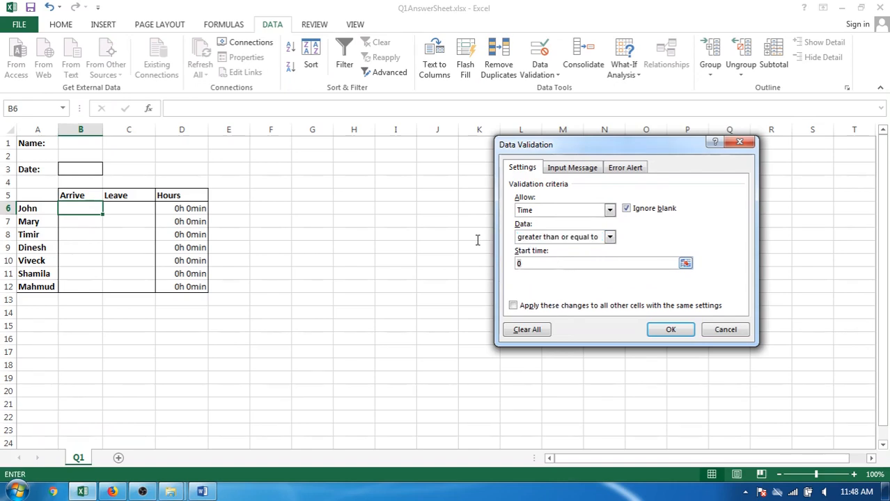
left_click(665, 330)
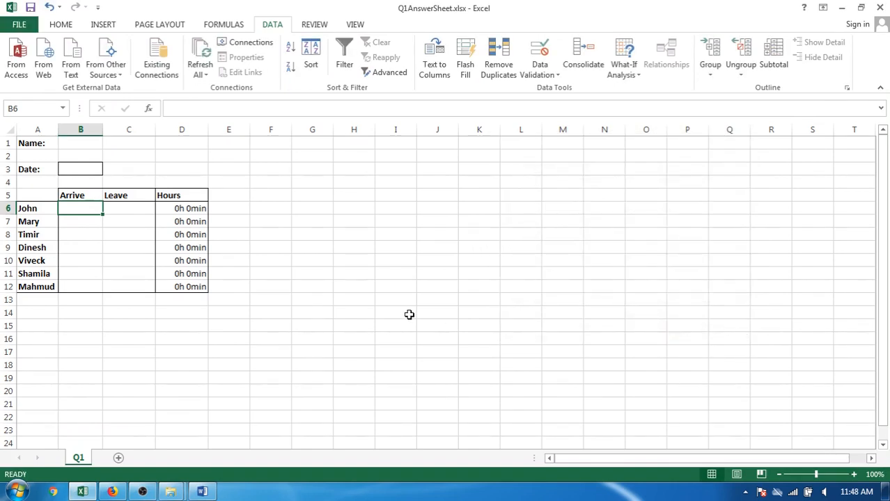
Test the time validation by entering 1 and 0.9 in B6.
type("1")
key("Return")
key("Up")
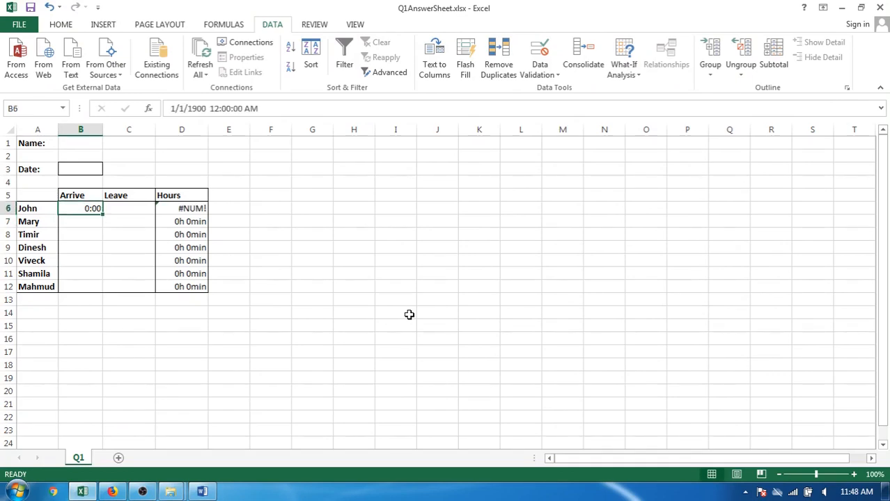
type("0.9")
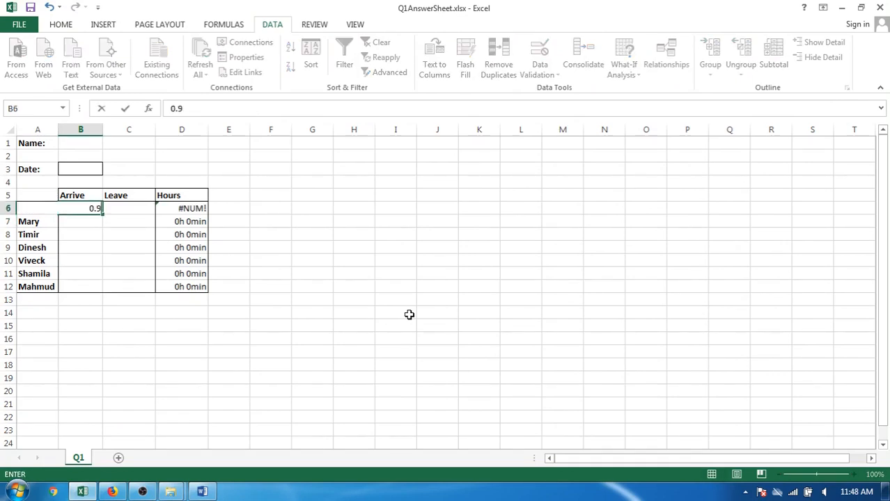
key("Return")
In Word, strike through the criterion allowing only time values in B6 to C12 and select the arrival after 10:00 criterion.
key("alt+Tab")
left_click_drag(506, 324, 262, 323)
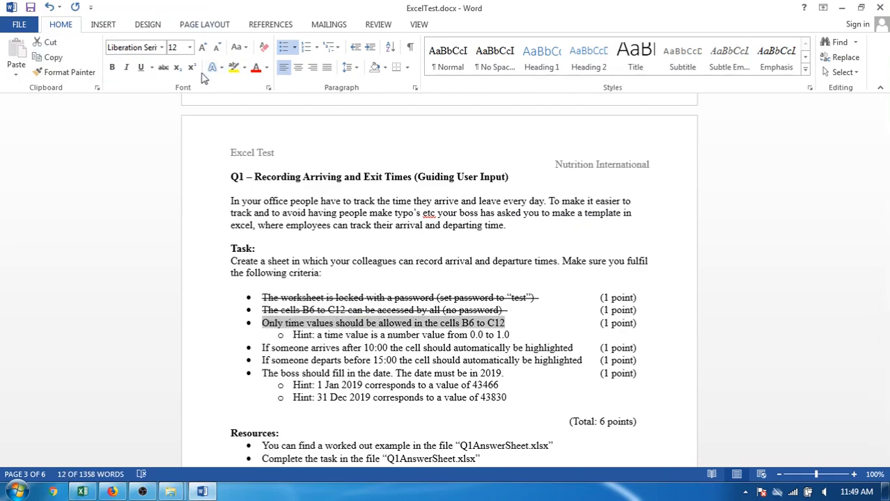
left_click(163, 67)
left_click(341, 360)
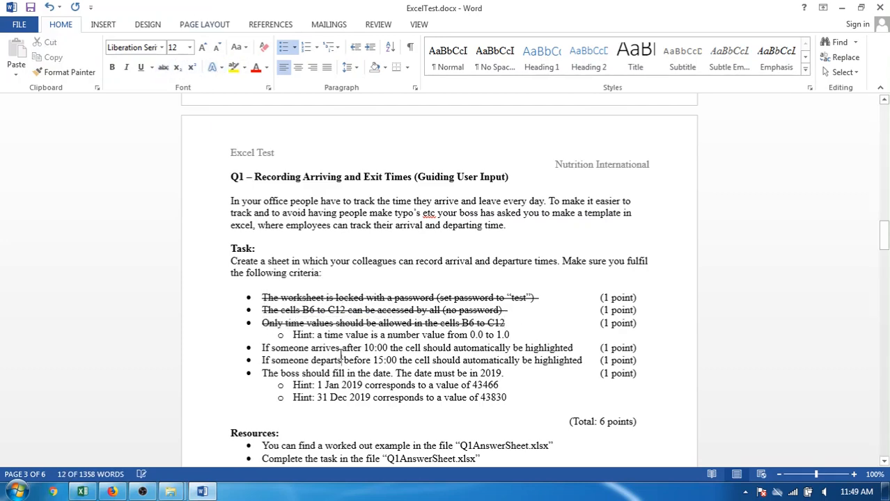
left_click_drag(259, 347, 573, 347)
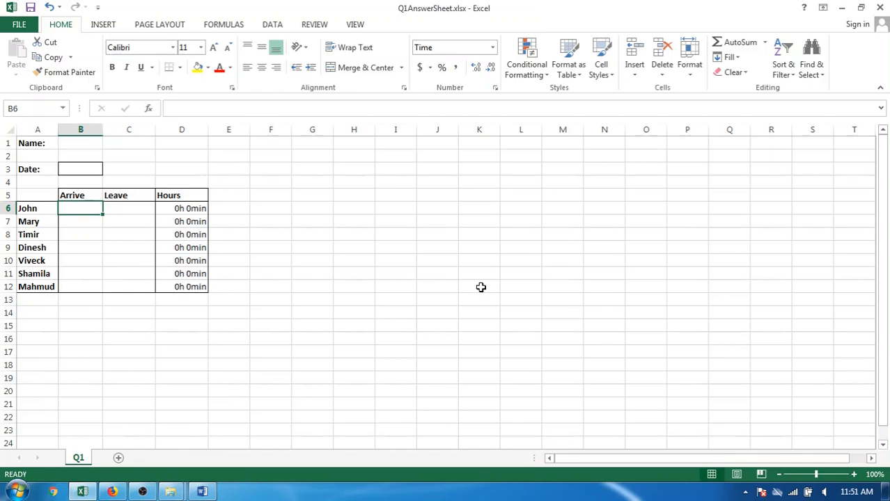
In Excel, enter 11:00 as the arrival time in B6 and reselect the cell.
type("1")
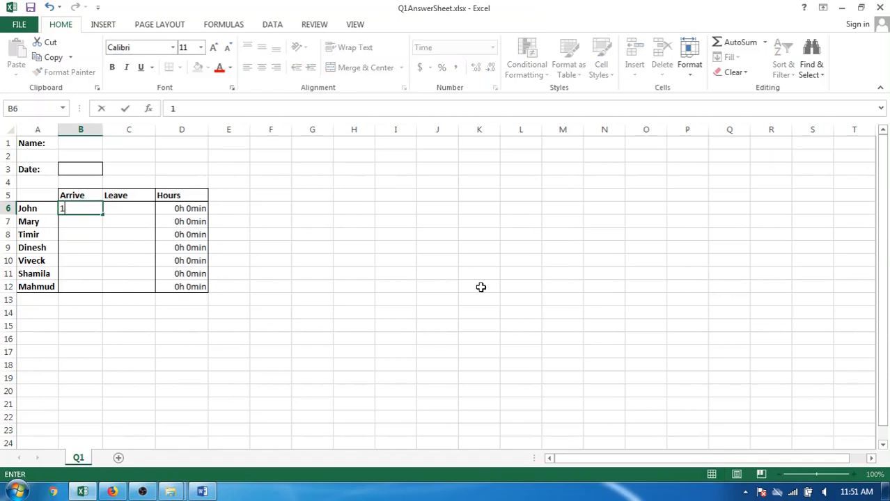
type("1:00")
key("Return")
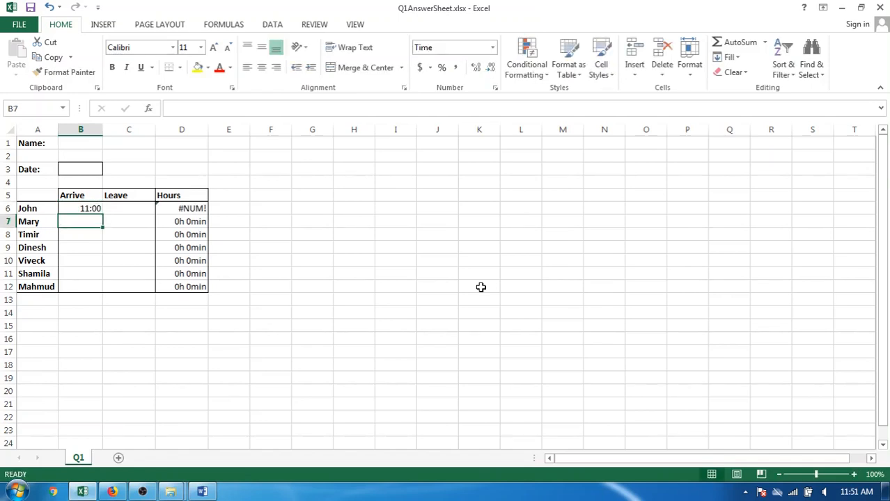
key("Up")
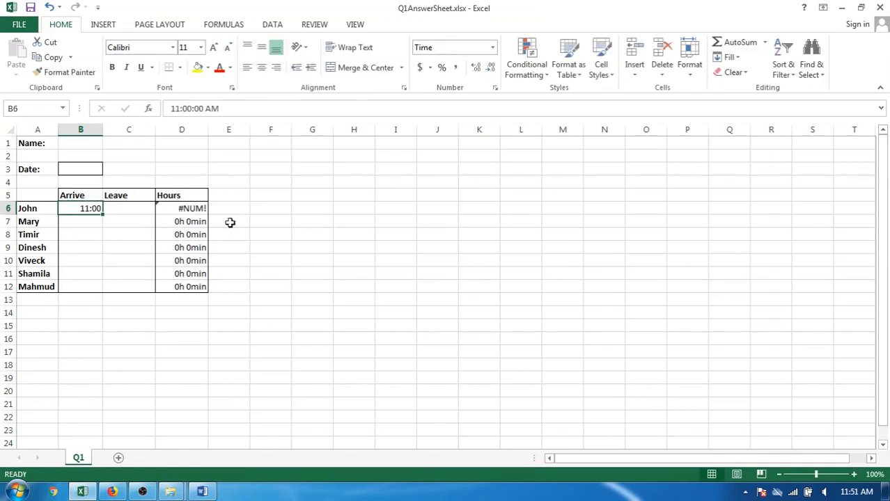
Highlight arrival times in B6:B12 greater than 10:00 with Light Red Fill with Dark Red Text.
left_click_drag(91, 208, 87, 287)
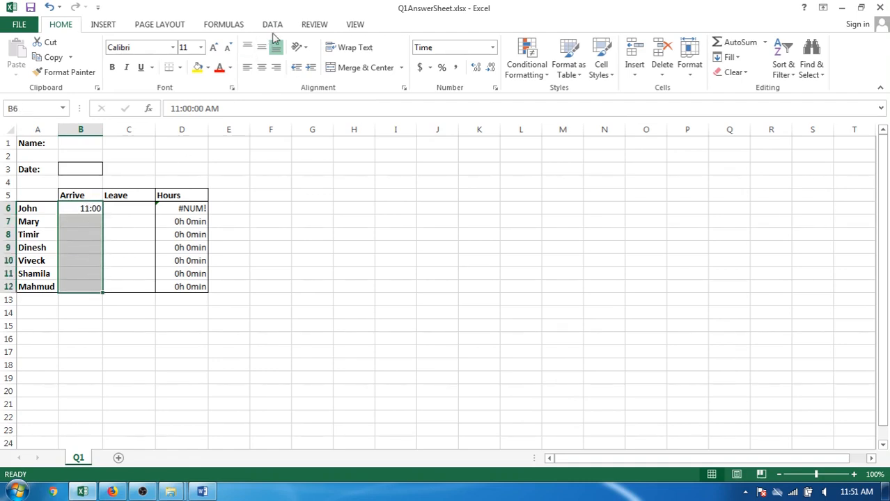
left_click(530, 72)
mouse_move(604, 100)
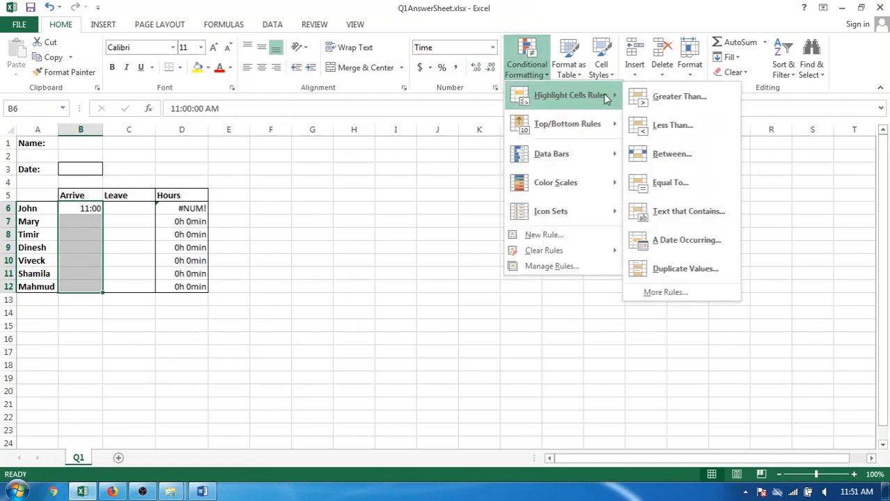
left_click(664, 98)
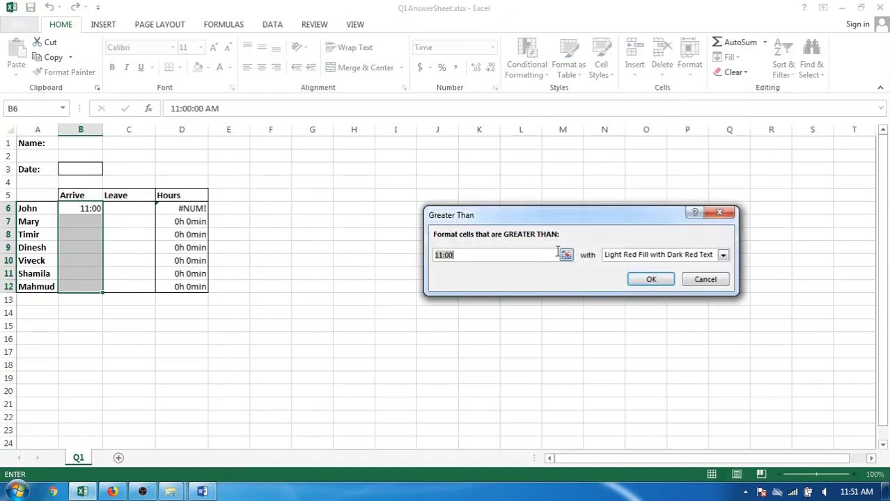
left_click(443, 256)
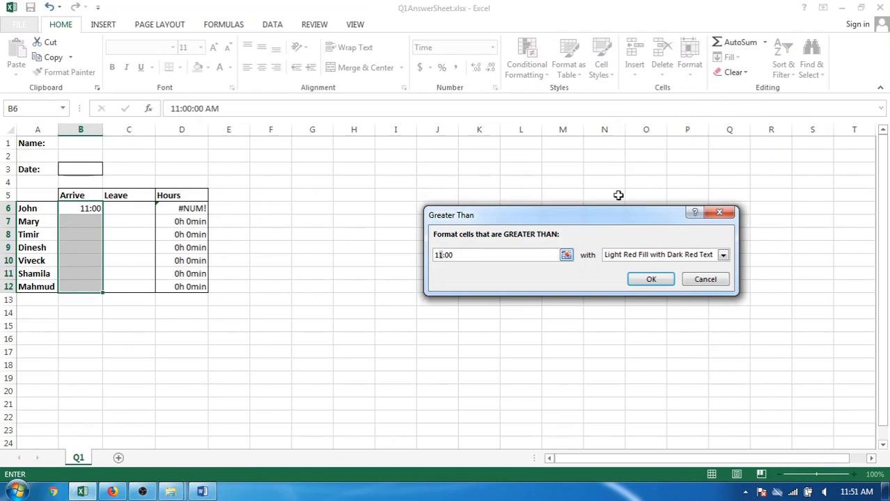
key("Delete")
type("0")
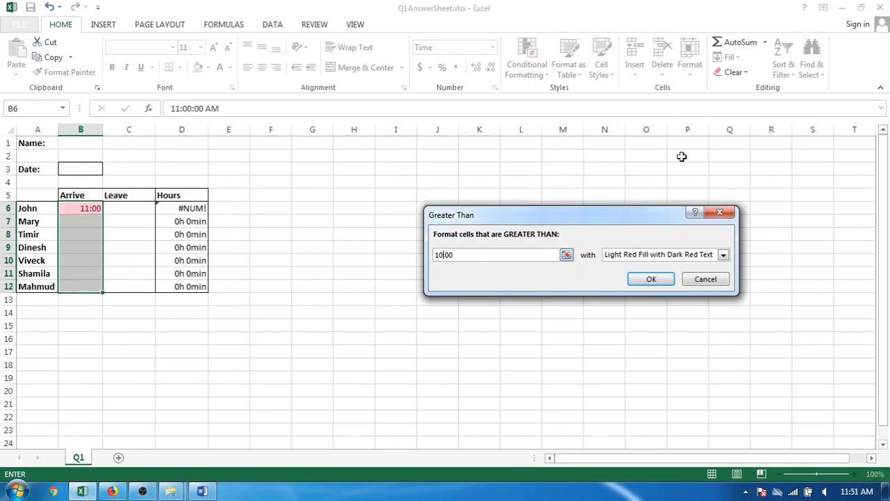
key("Return")
key("Down")
key("Up")
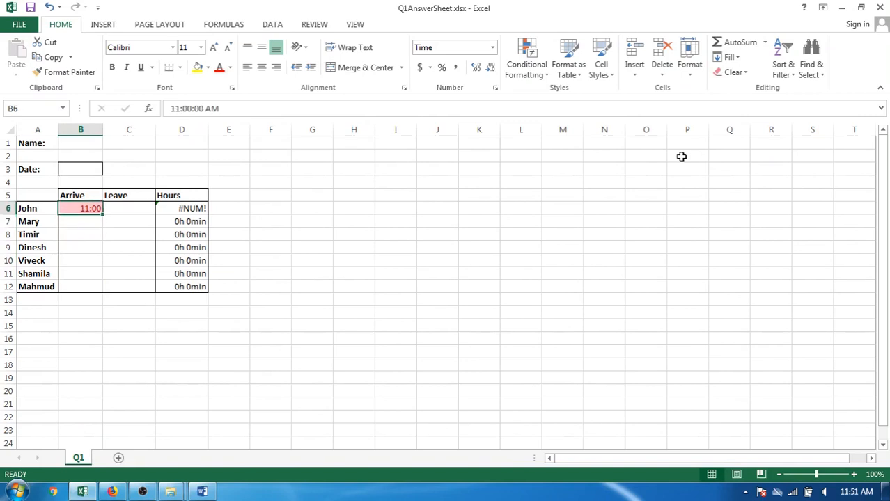
Try 12 as the arrival time in B7, cancel that entry, and enter 12:00 instead.
key("Down")
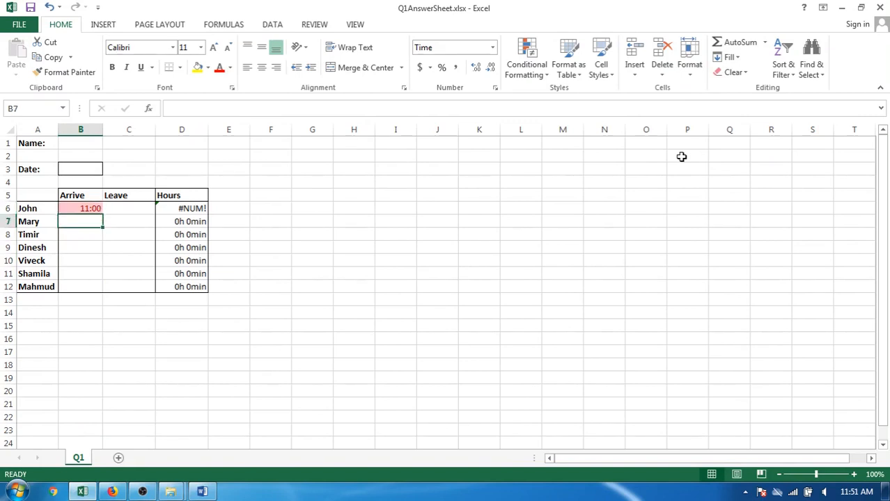
type("12")
key("Return")
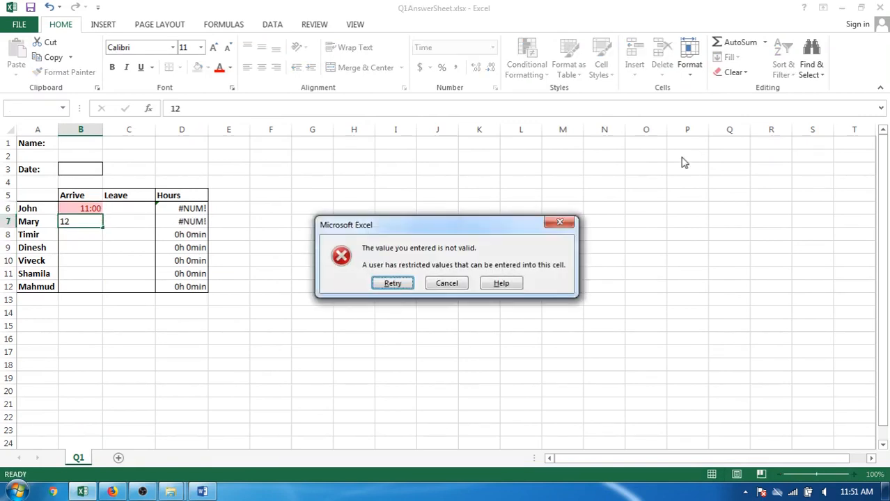
key("Tab")
key("Return")
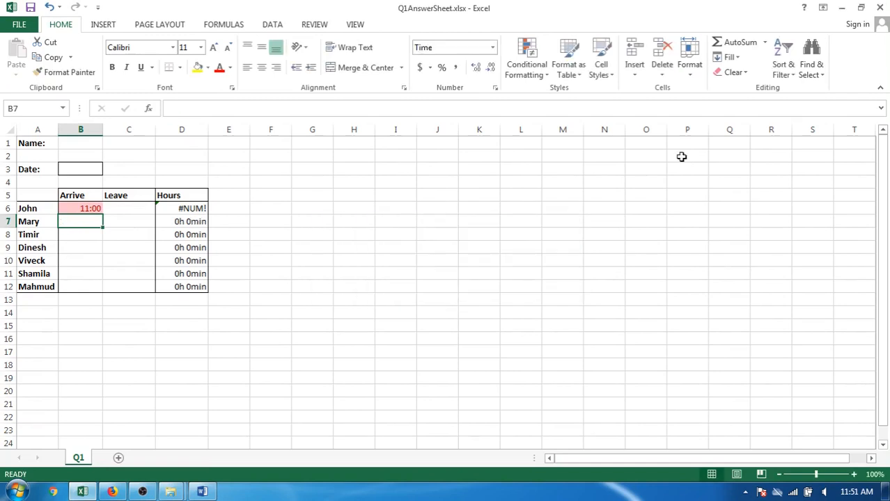
type("12:00\\")
key("BackSpace")
key("Return")
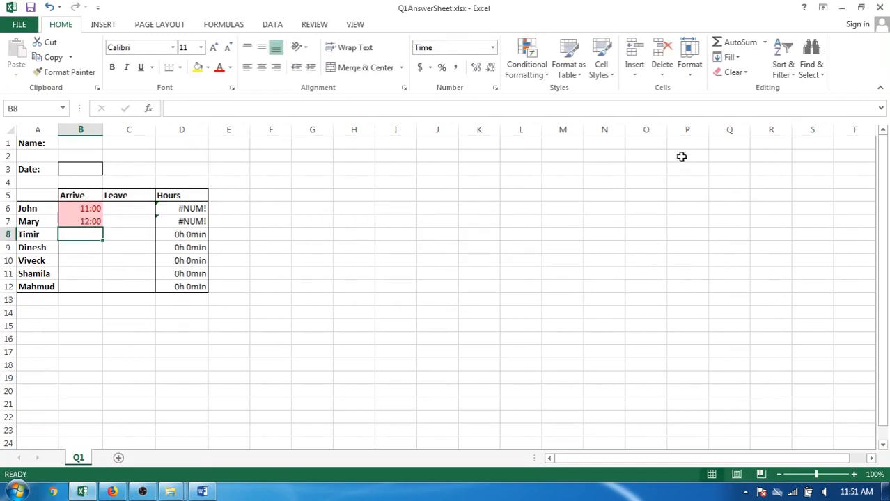
Enter 09:00 as the arrival time in both B8 and B9.
type("09:00")
key("Return")
type("09:00")
key("Return")
key("Up")
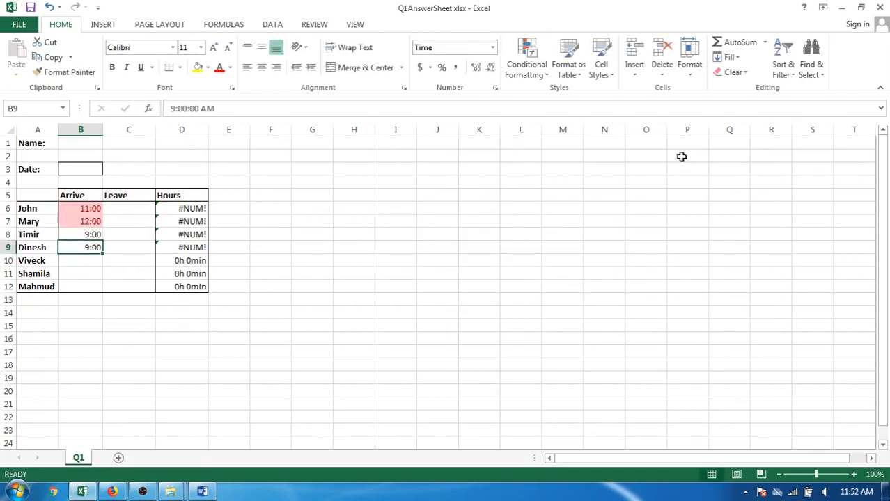
Copy the arrival time from B9 into B10:B12.
key("ctrl+c")
key("Down")
key("Down")
key("Down")
key("shift+Up")
key("shift+Up")
key("ctrl+v")
key("Escape")
Test the arrival highlighting by entering 12:00 in B12, and undo the entry.
key("Down")
key("Down")
key("Up")
key("Up")
type("12")
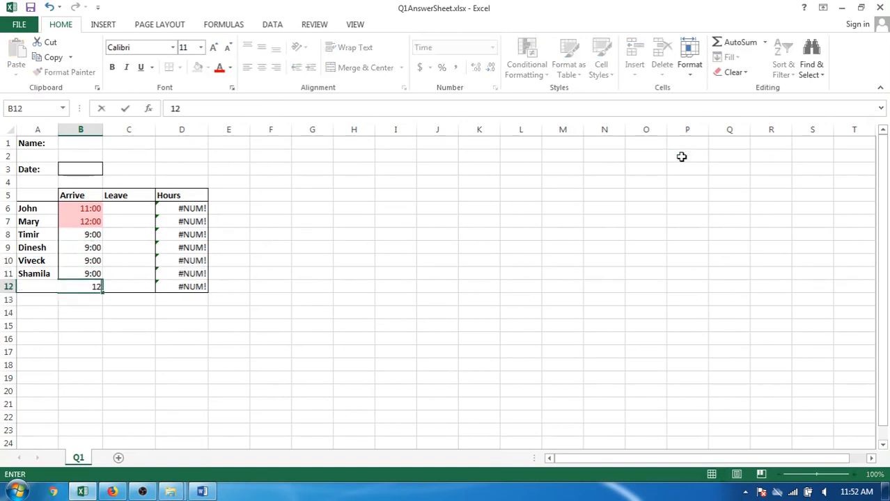
type(":00")
key("Return")
key("Up")
key("ctrl+z")
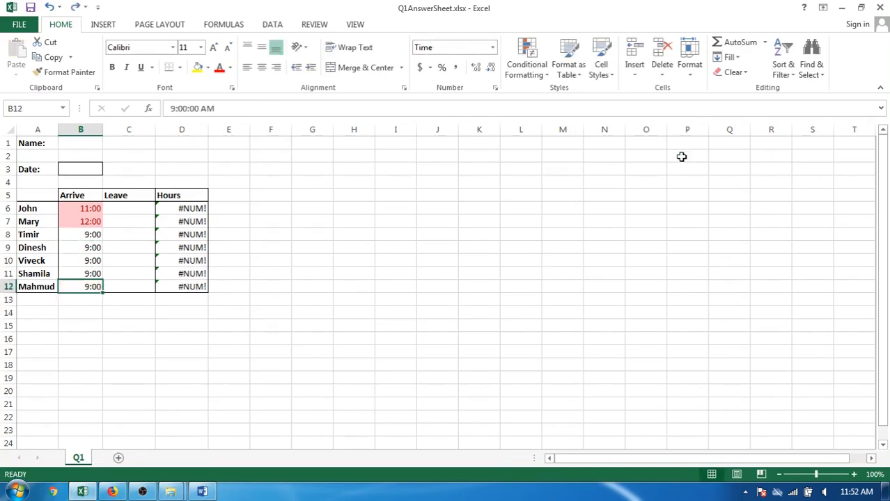
In Word, strike through the criterion on arrivals after 10:00 and select the criterion on departures before 15:00.
key("Right")
key("alt+Tab")
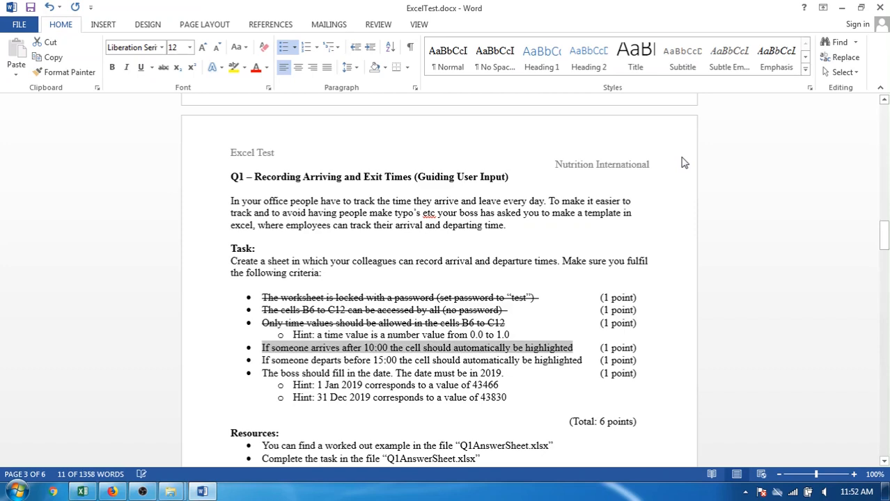
left_click(164, 71)
left_click(299, 366)
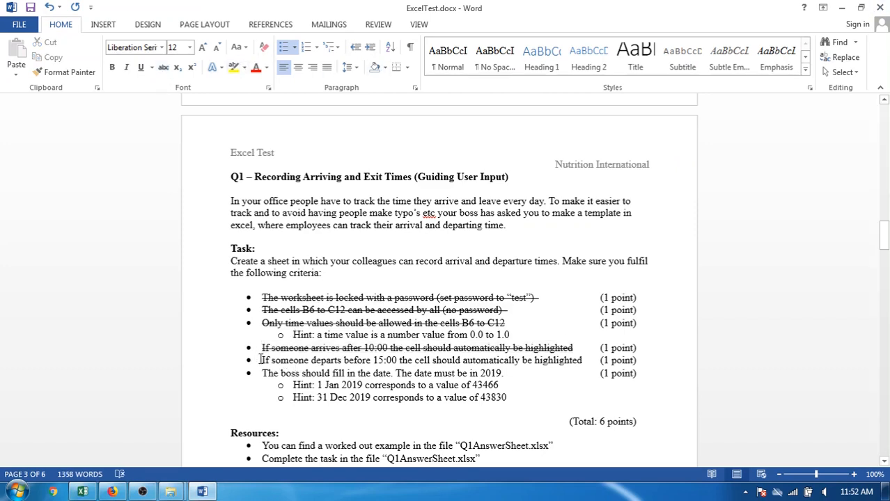
left_click_drag(259, 360, 582, 356)
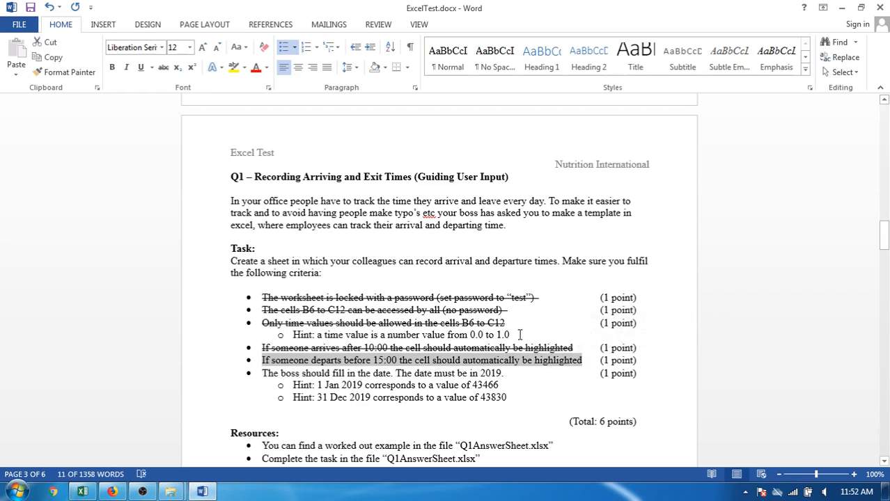
In Excel, highlight leave times in C6:C12 less than 15:00 with Light Red Fill with Dark Red Text.
key("alt+Tab")
left_click_drag(133, 209, 141, 282)
left_click(527, 64)
mouse_move(578, 95)
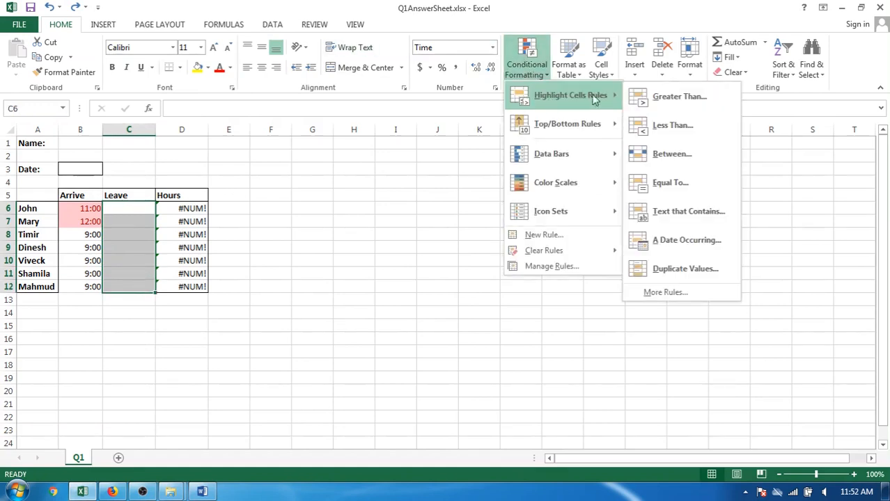
left_click(671, 126)
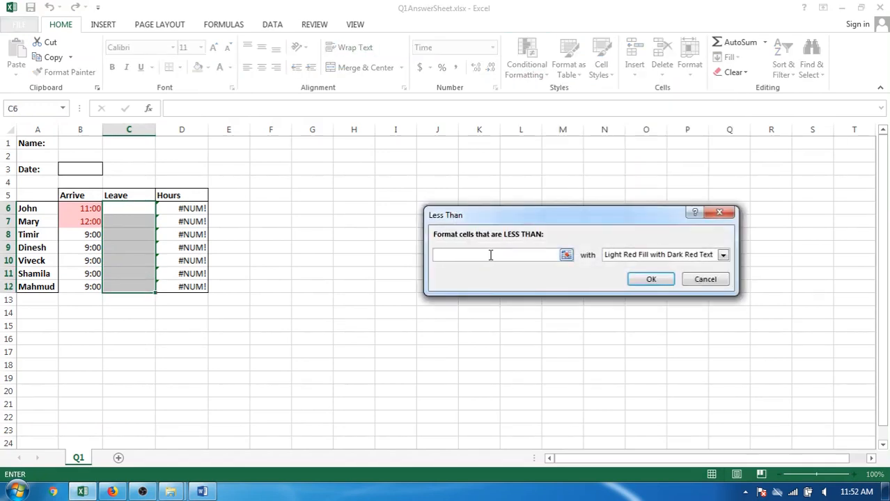
type("15:00")
key("Return")
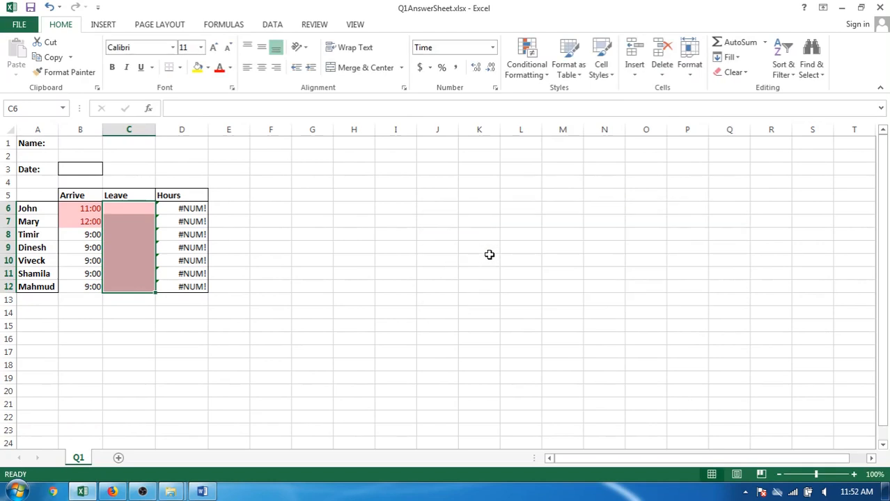
Enter 16:00 as the leave time in C6 and reselect the cell.
key("Right")
key("Left")
type("16:00")
key("Return")
key("Up")
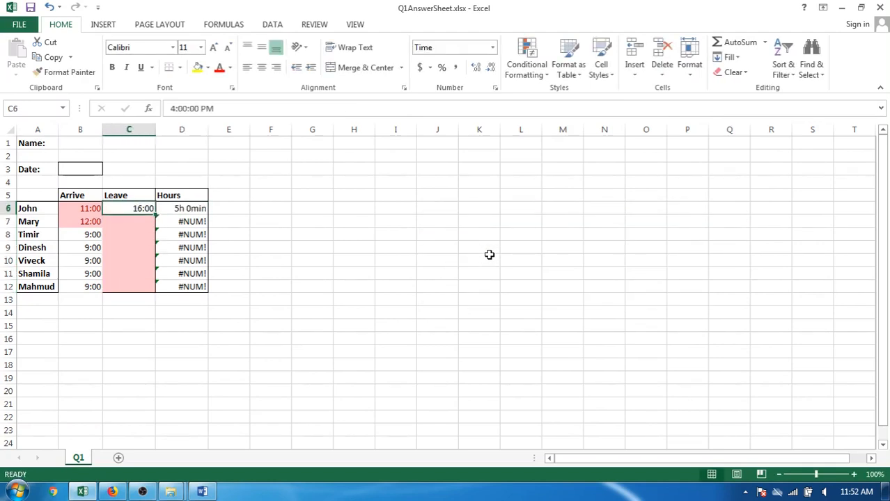
Copy the leave time from C6 into the cells below it, down to C12.
key("ctrl+c")
key("Down")
key("shift+Down")
key("shift+Down")
key("shift+Down")
key("shift+Down")
key("shift+Down")
key("ctrl+v")
key("Escape")
Test the early-departure highlighting by entering 14:00 as the leave time in C7 and C12.
key("Up")
key("Down")
type("14:00")
key("Return")
key("Down")
key("Down")
key("Down")
key("Down")
key("Down")
key("Up")
type("14:00")
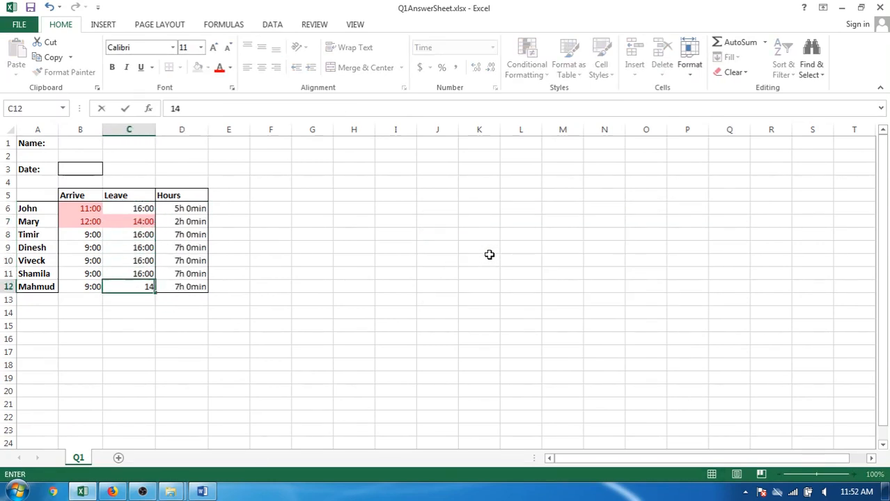
key("Return")
In Word, strike through the criterion on departures before 15:00 and place the cursor in the 2019 date criterion.
key("alt+Tab")
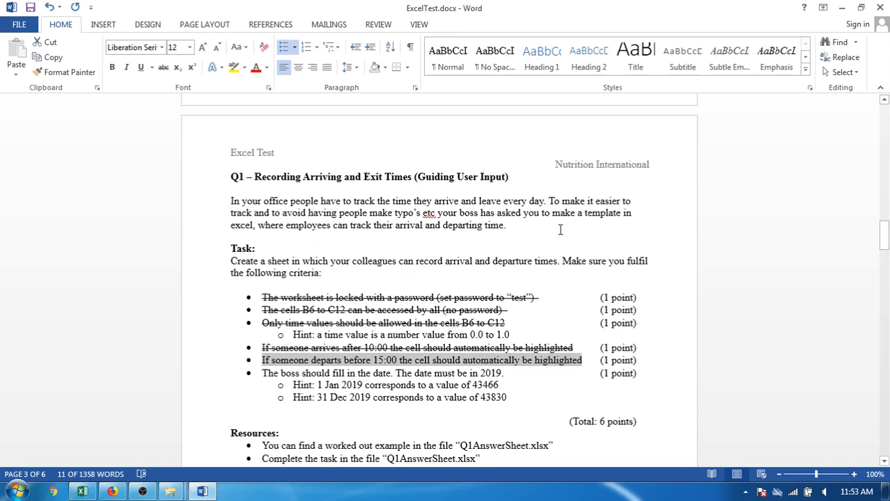
left_click(164, 67)
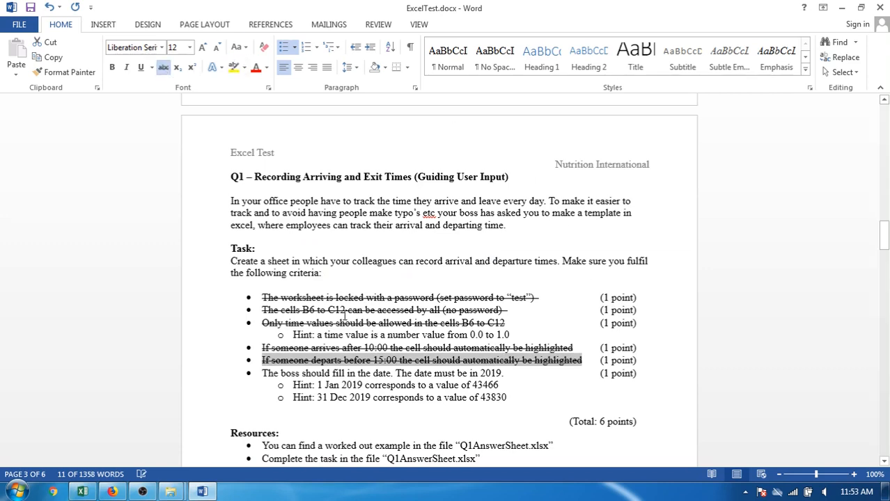
left_click_drag(262, 373, 398, 374)
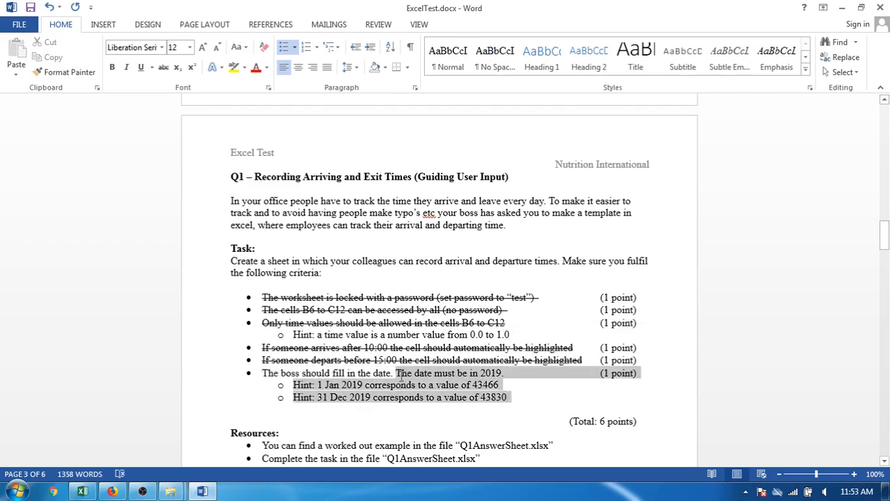
left_click(401, 376)
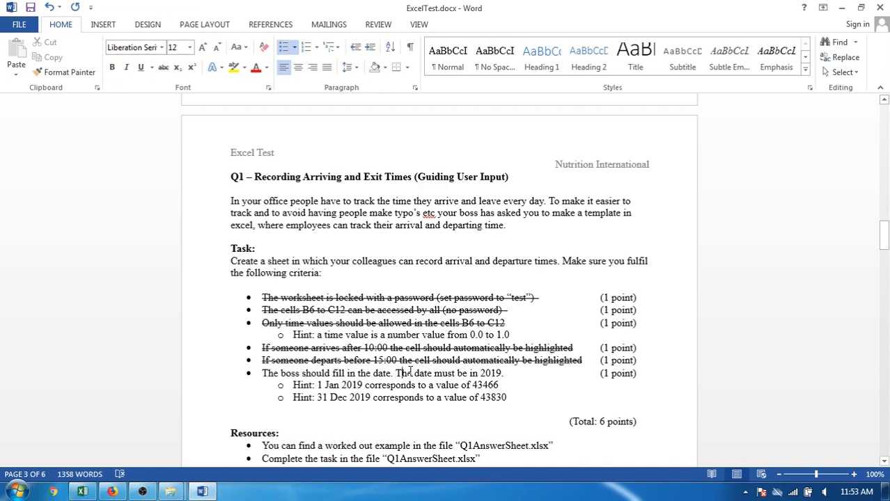
In Excel, start a data validation rule on date cell B3 that allows whole numbers between two limits.
key("alt+Tab")
left_click(81, 171)
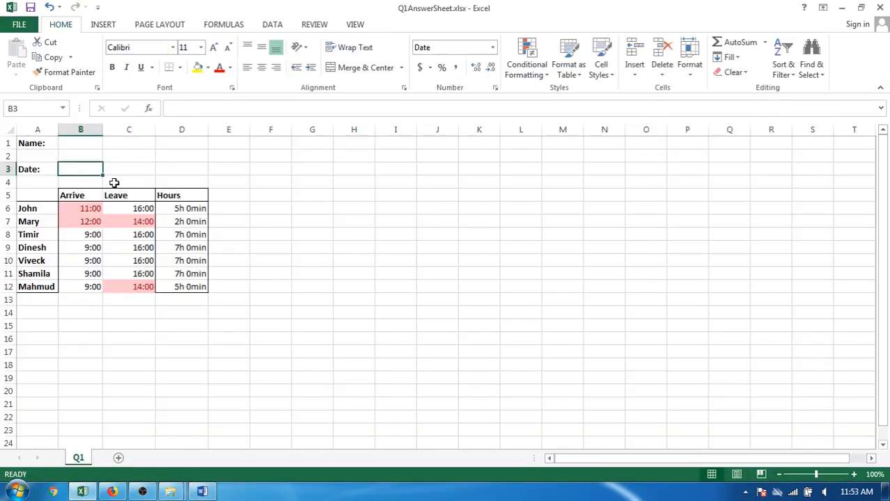
left_click(274, 24)
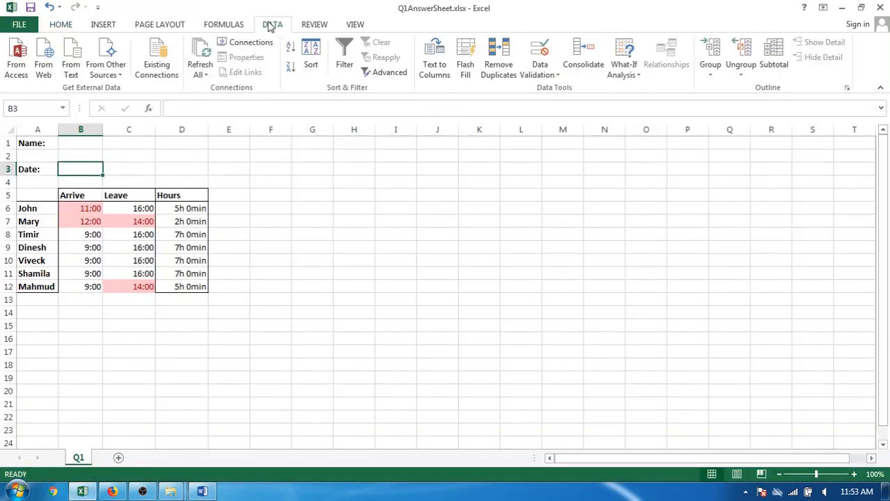
left_click(553, 73)
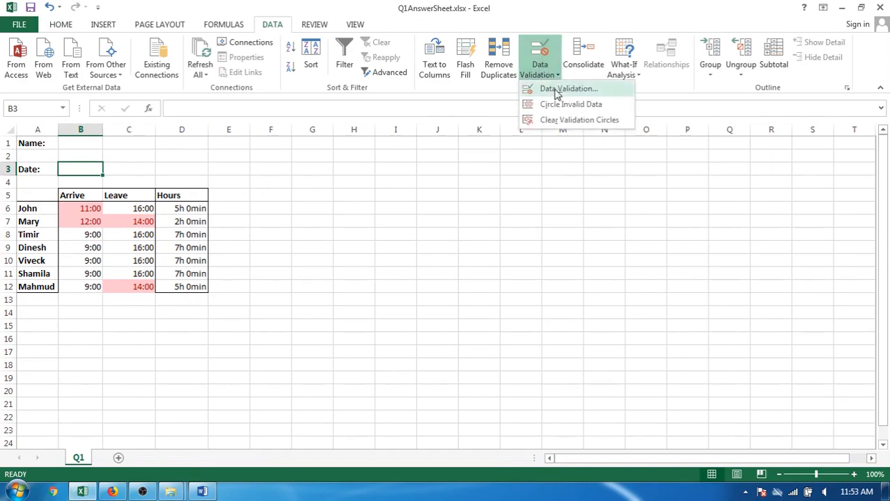
left_click(555, 88)
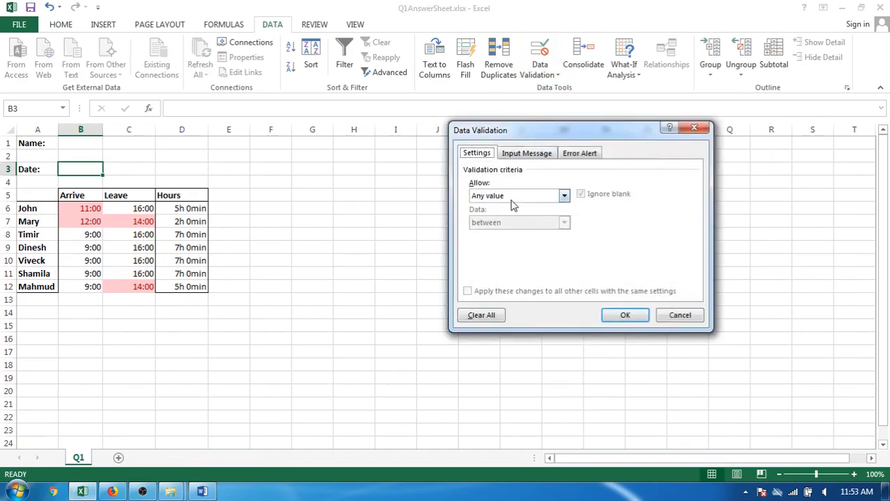
left_click(511, 197)
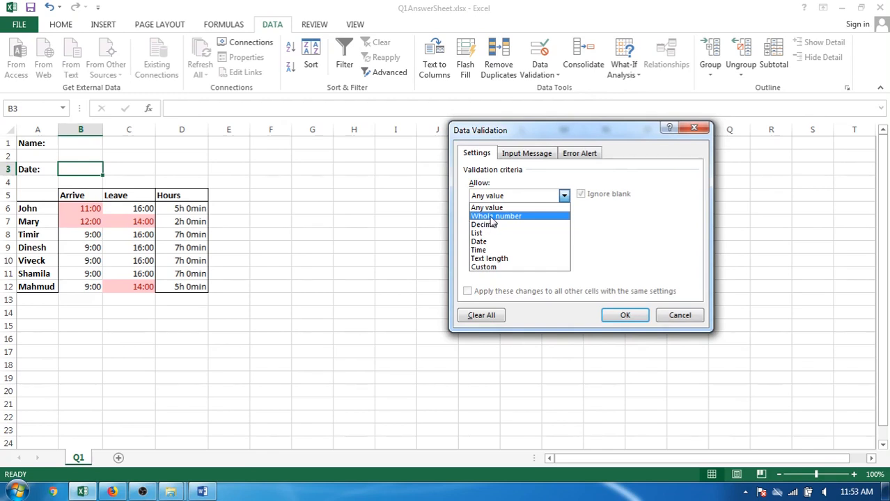
left_click(492, 217)
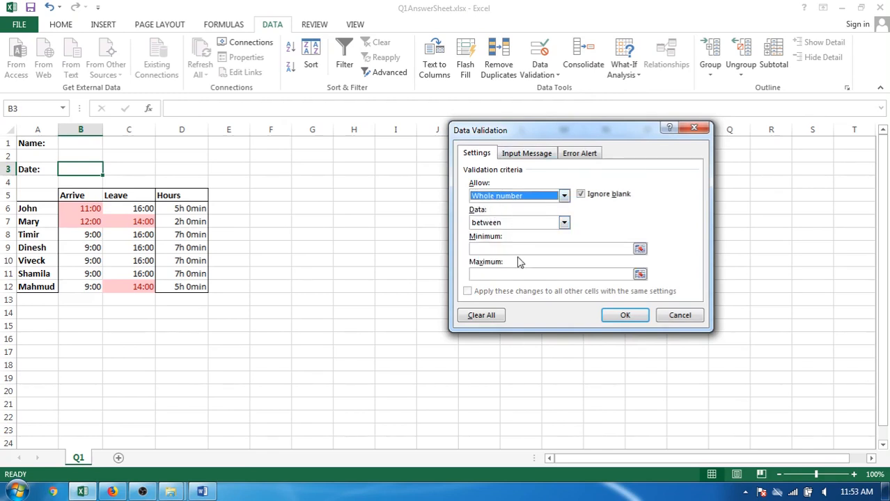
Copy 43466 from the 1 Jan 2019 hint in Word and paste it as the validation minimum in Excel.
key("alt+Tab")
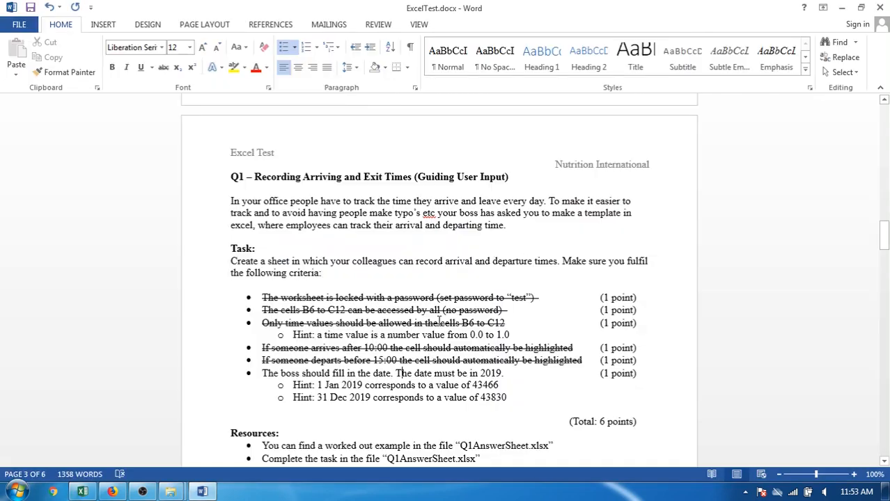
double_click(490, 387)
key("ctrl+c")
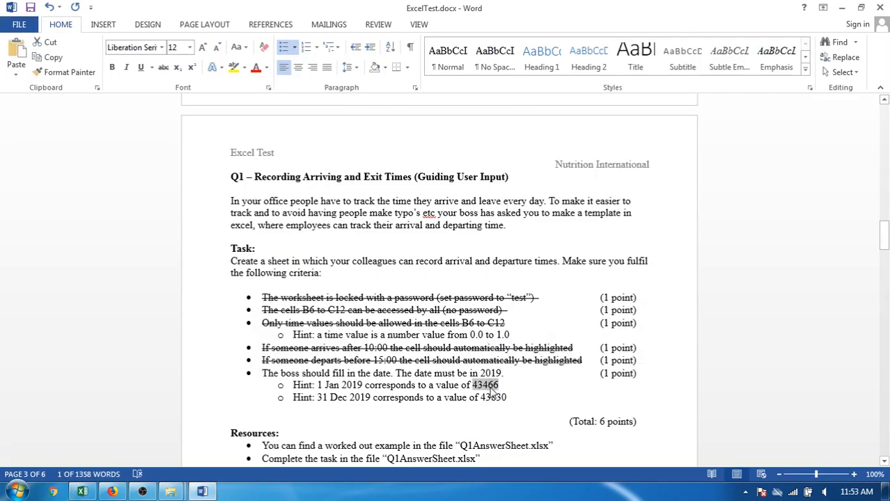
key("alt+Tab")
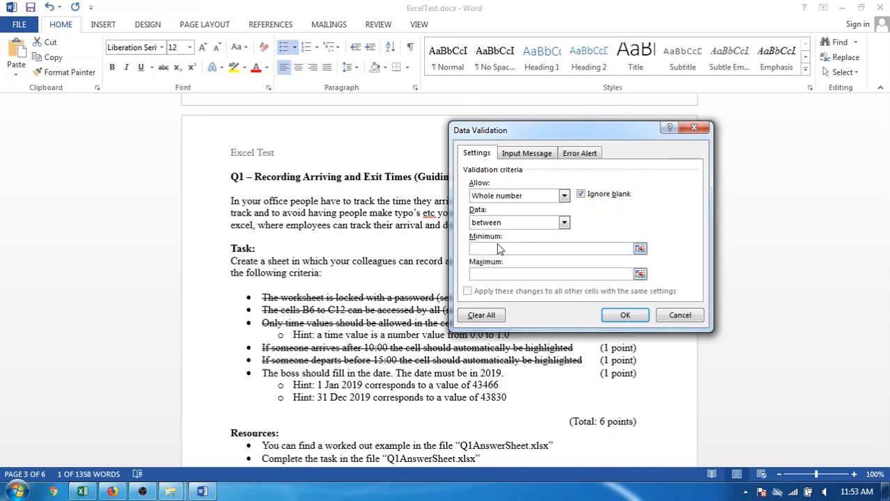
key("ctrl+v")
Copy 43830 from the 31 Dec 2019 hint in Word, paste it as the validation maximum in Excel, and apply the rule.
key("alt+Tab")
double_click(496, 398)
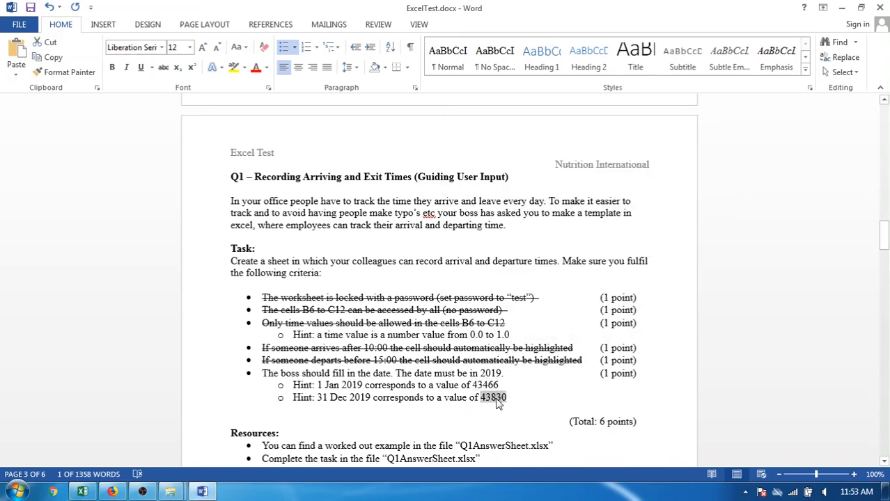
key("alt+Tab")
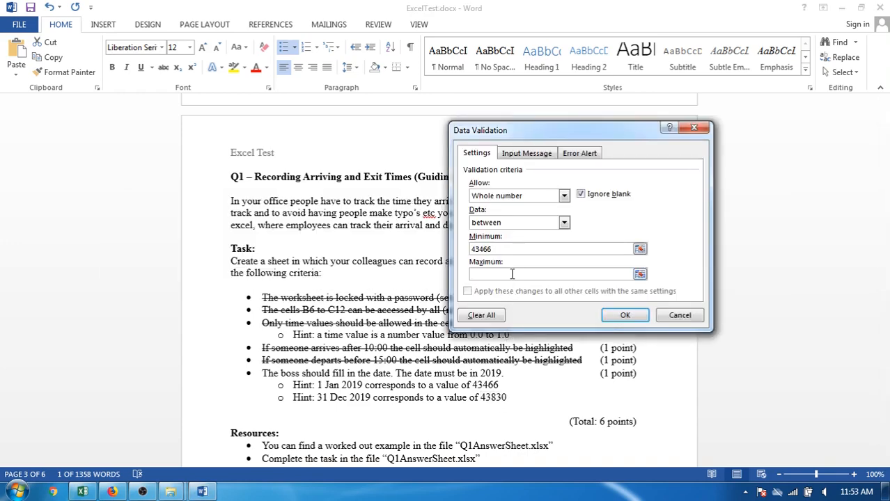
left_click(512, 274)
key("ctrl+v")
left_click(618, 315)
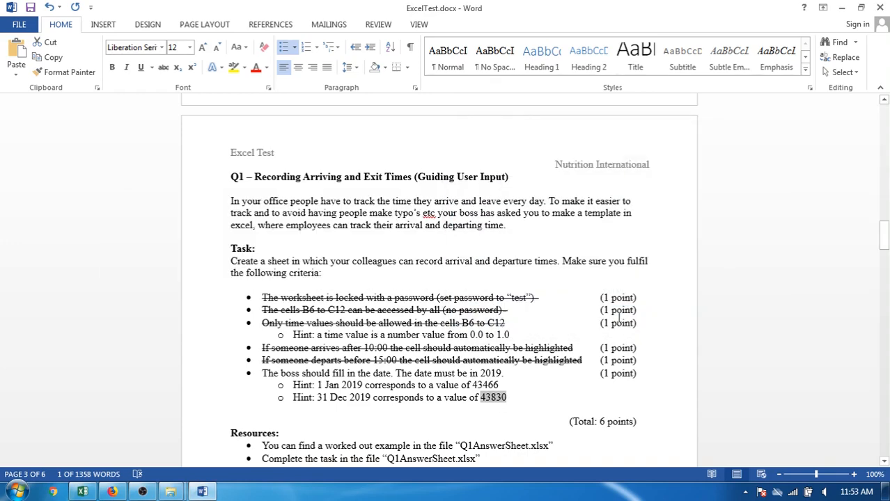
In Excel, test the validation of date cell B3 with 1, discard that entry, and enter 12-12-19 instead.
key("alt+Tab")
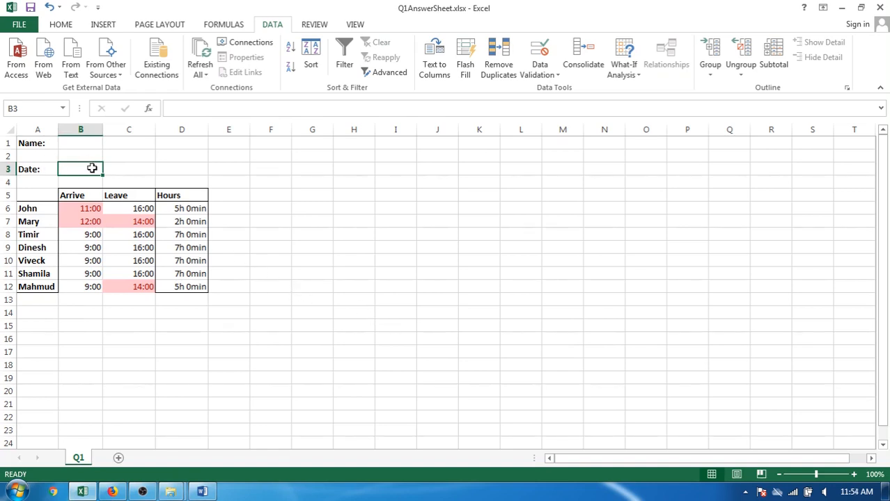
type("1")
key("Return")
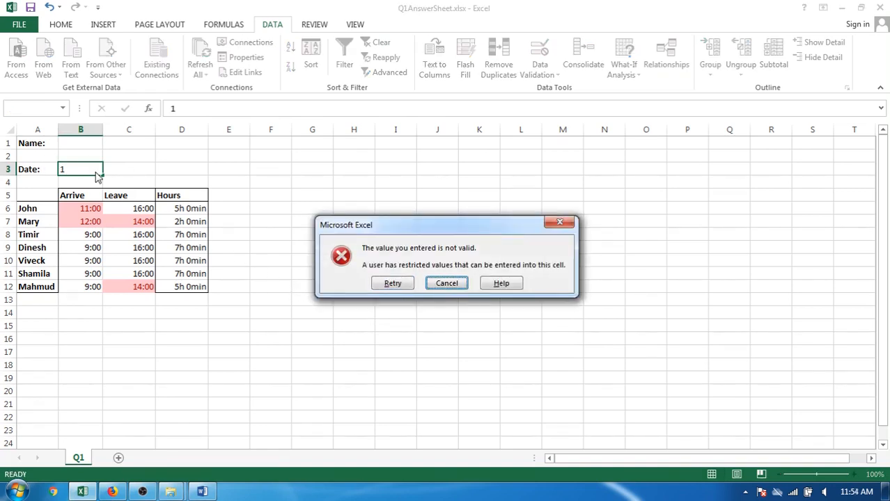
key("Escape")
type("12-12")
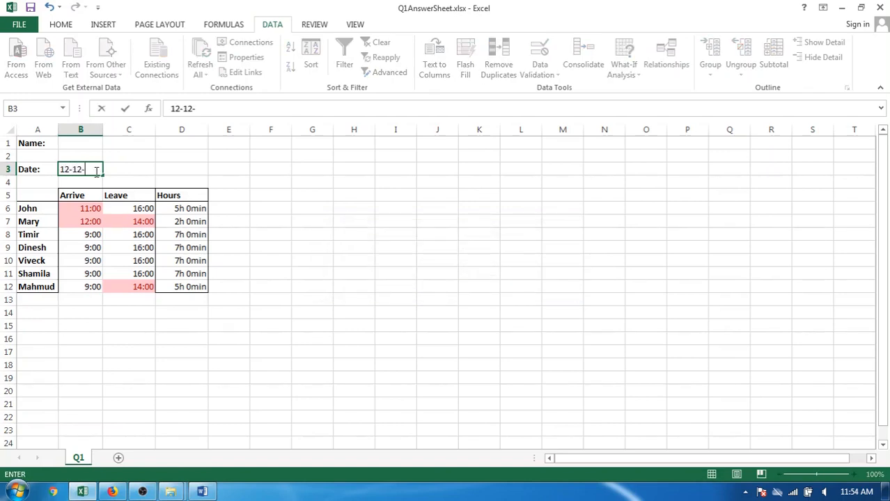
type("-19")
key("Return")
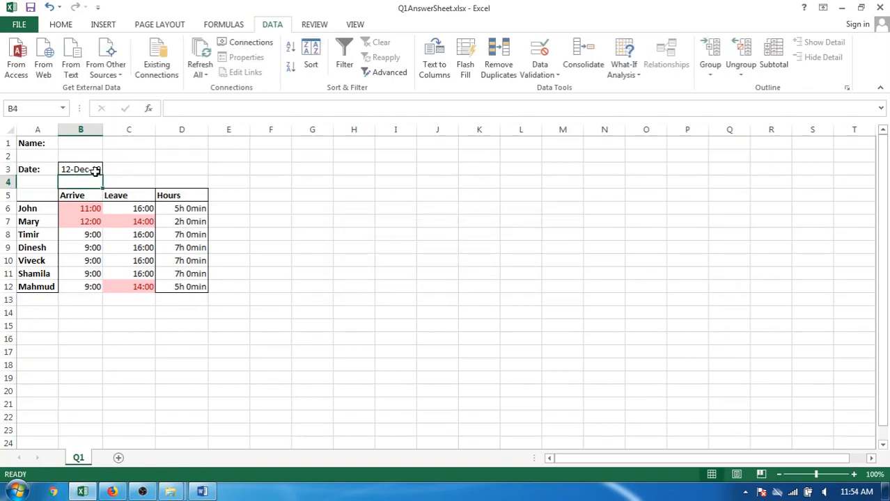
Try to change the year of the date in B3 to 2012 to test the validation, and discard the entry.
left_click(95, 171)
double_click(95, 171)
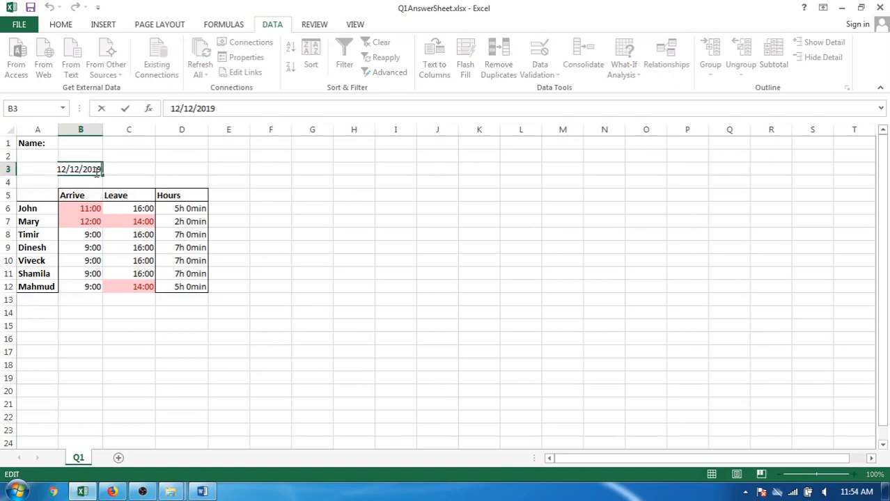
key("BackSpace")
type("2")
key("Return")
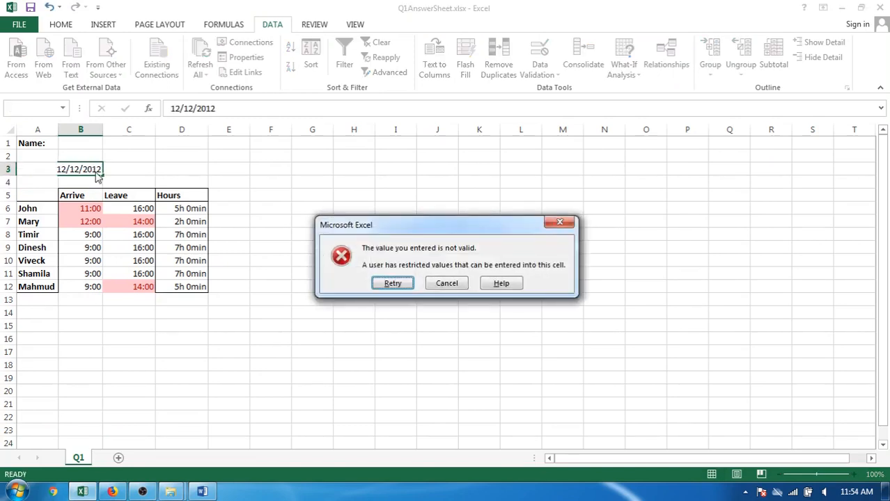
key("Tab")
key("Return")
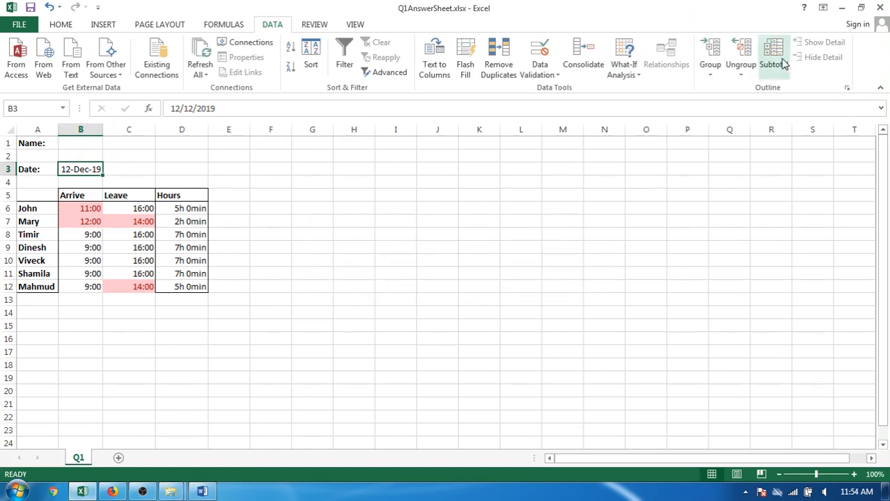
Start a new user-editable range titled Boss that refers to date cell B3.
left_click(314, 24)
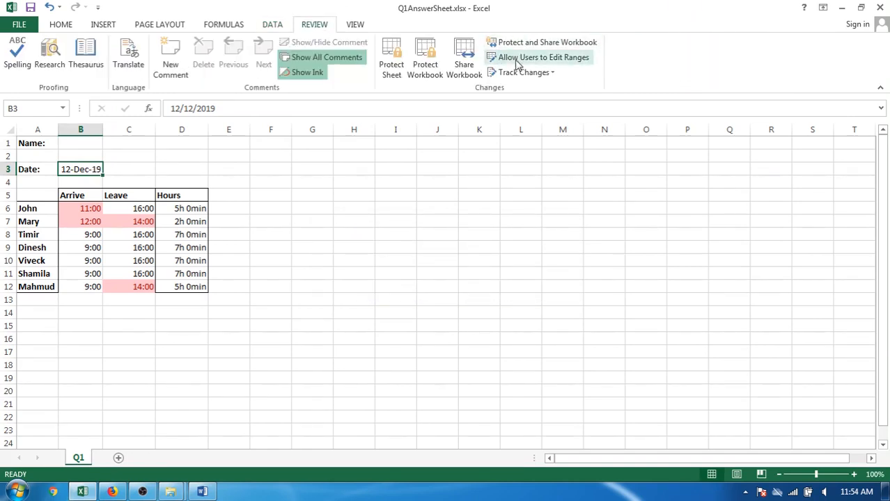
left_click(557, 58)
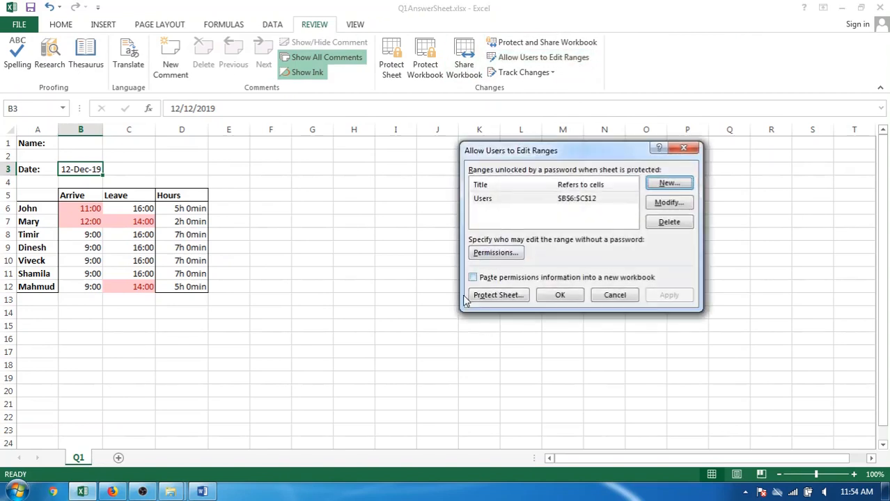
left_click(669, 185)
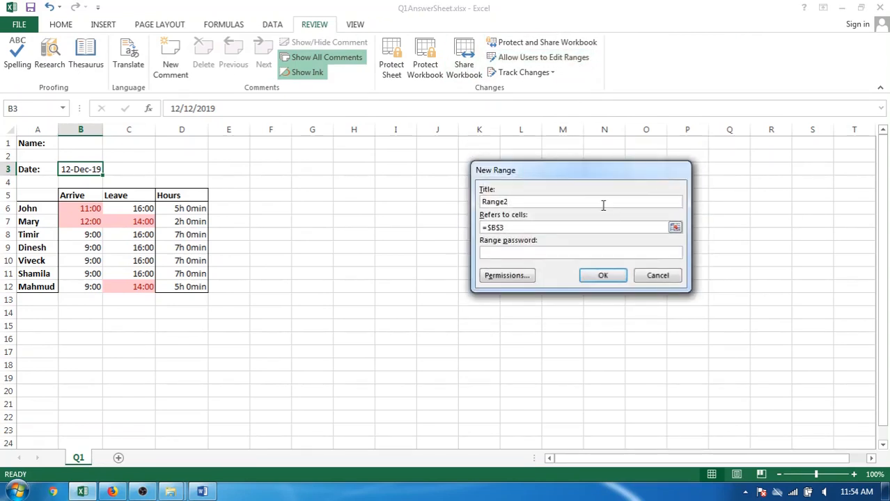
type("Boss")
key("Tab")
key("Tab")
Enter and confirm the range password for the Boss range, and apply the editable range settings.
type("1")
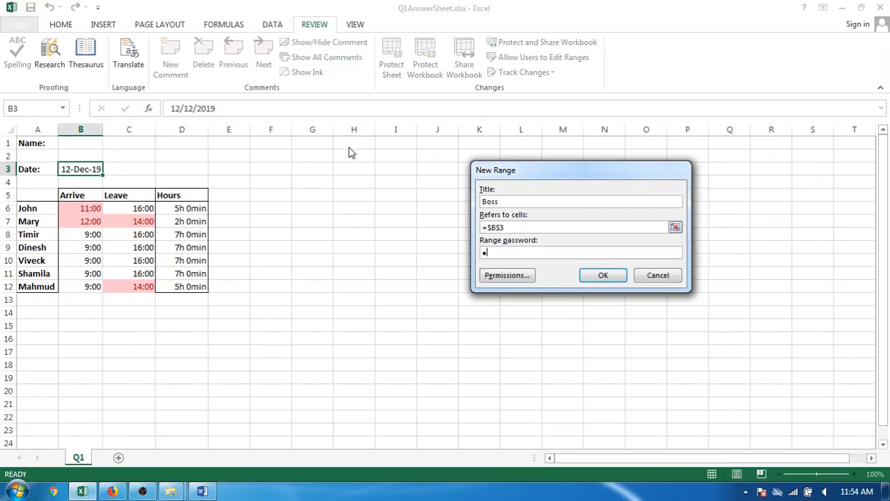
key("Return")
type("1")
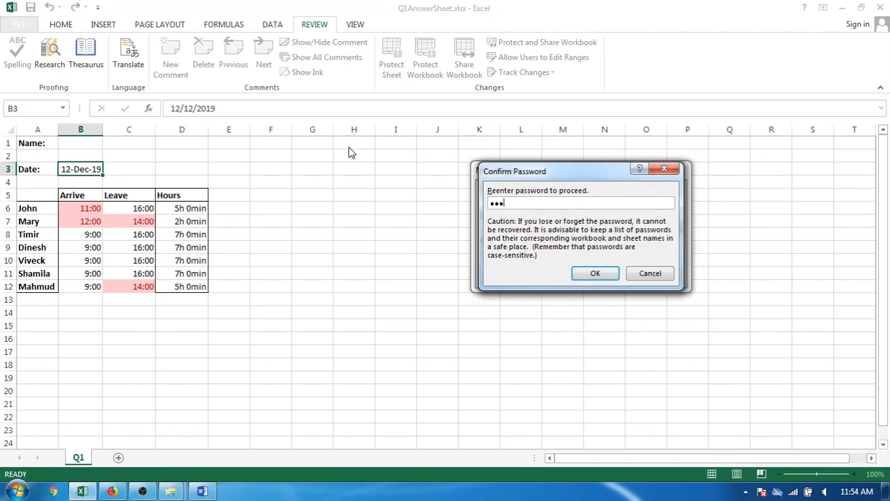
type("234567")
key("Return")
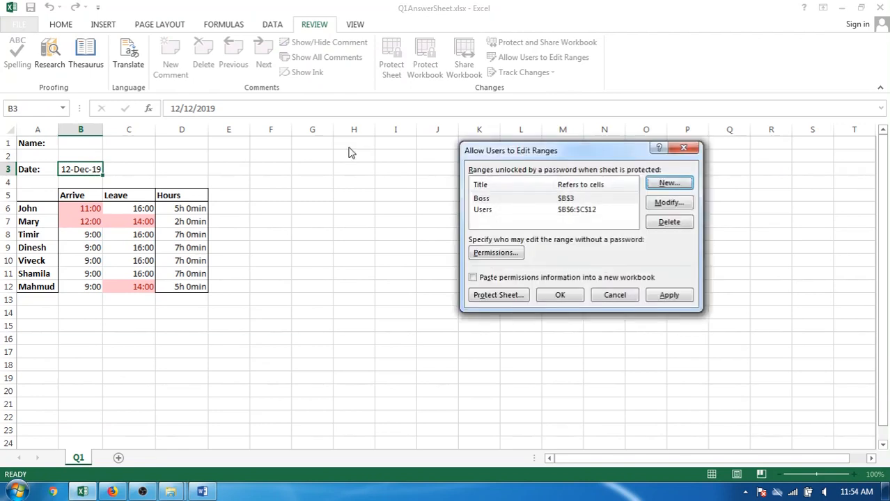
left_click(668, 295)
left_click(559, 298)
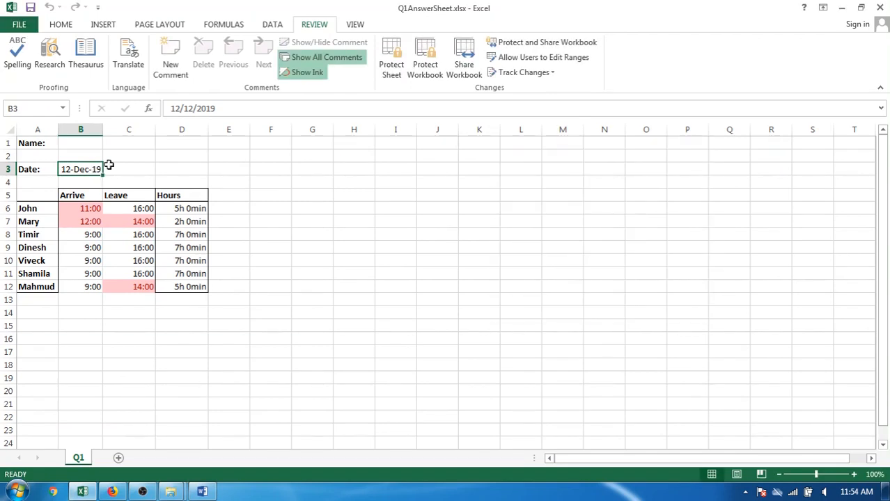
Change the date in B3 to 12/11/2019 while the sheet is unprotected.
left_click(188, 110)
left_click_drag(190, 109, 195, 109)
type("1")
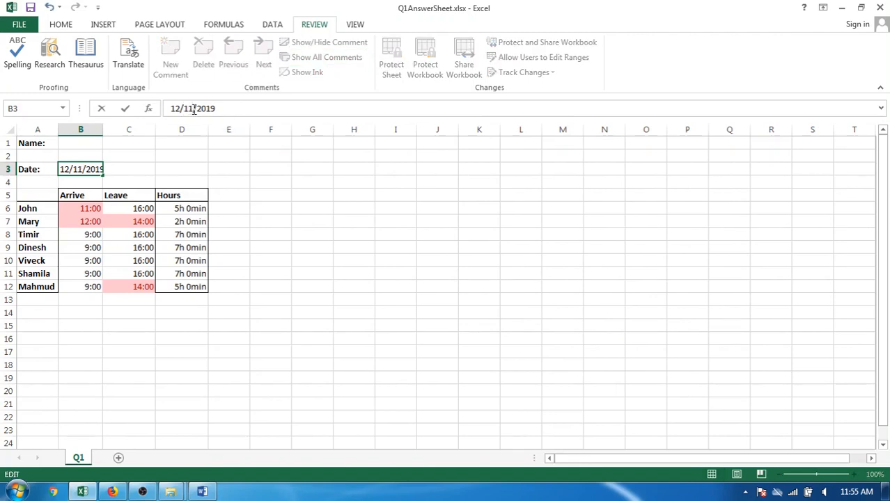
key("Return")
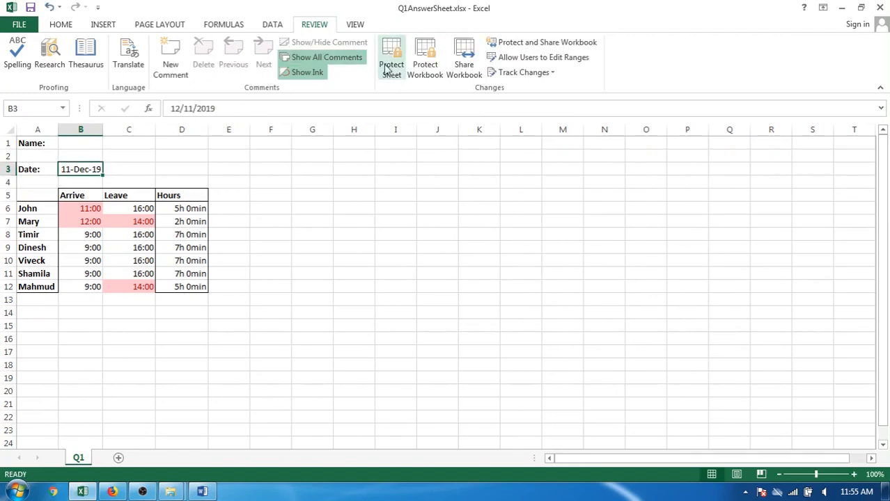
Protect the worksheet with the sheet password and confirm that password.
left_click(390, 61)
key("Return")
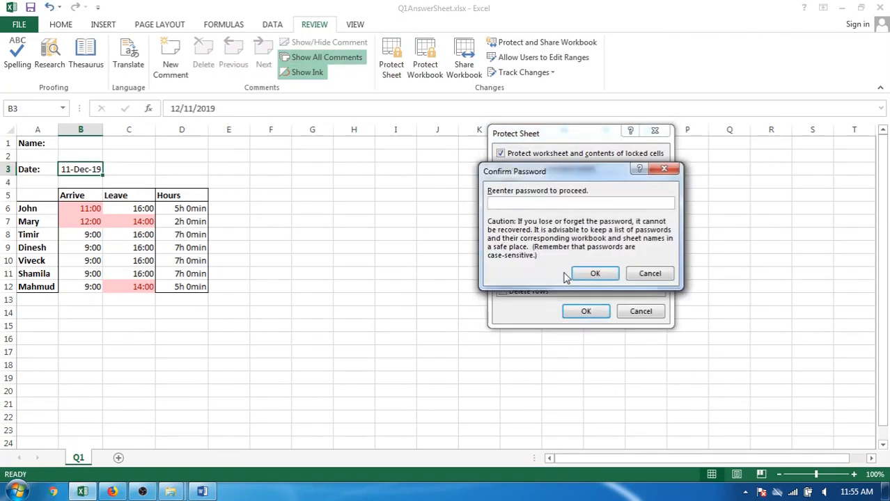
key("Return")
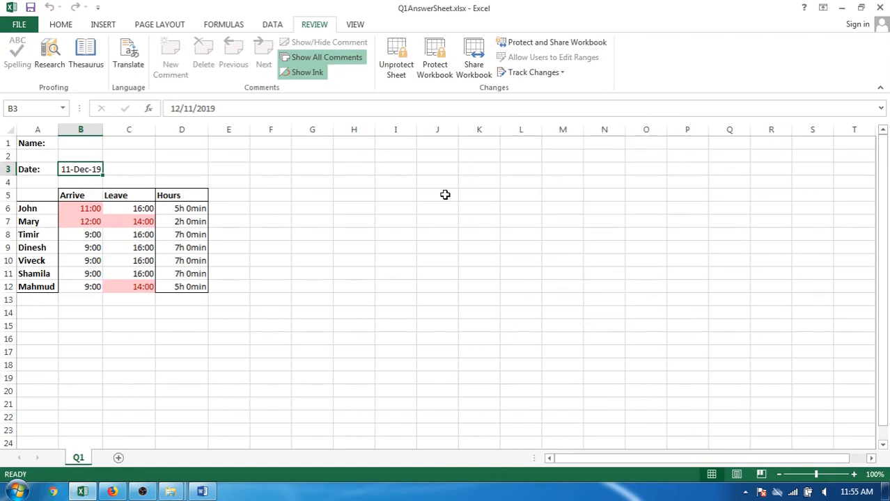
Unlock date cell B3 with the range password and set its date to 12/12/2019.
left_click(186, 109)
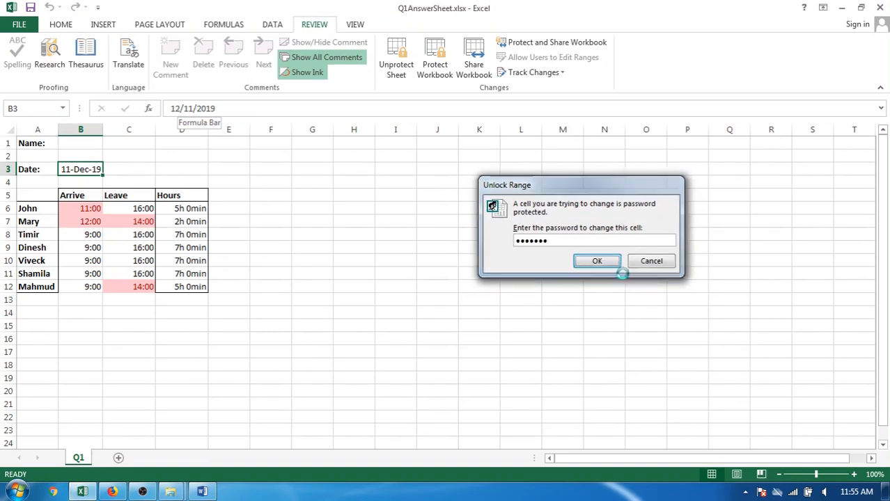
key("Return")
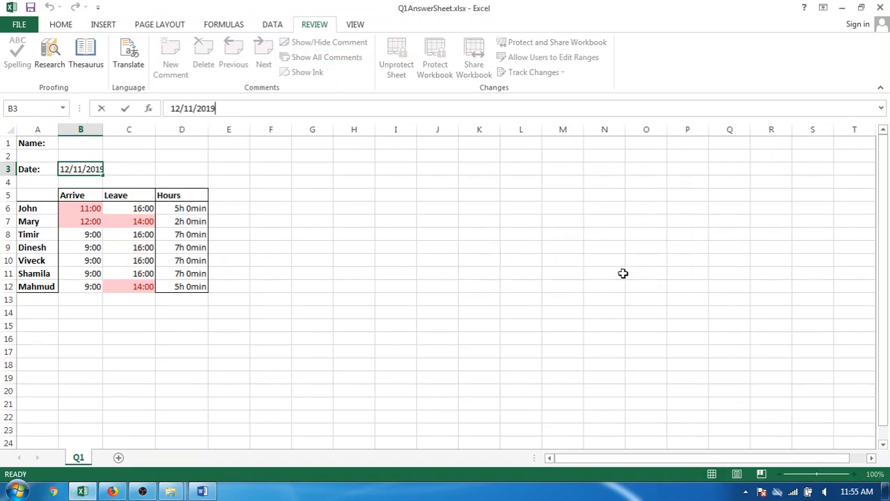
left_click(192, 109)
key("Return")
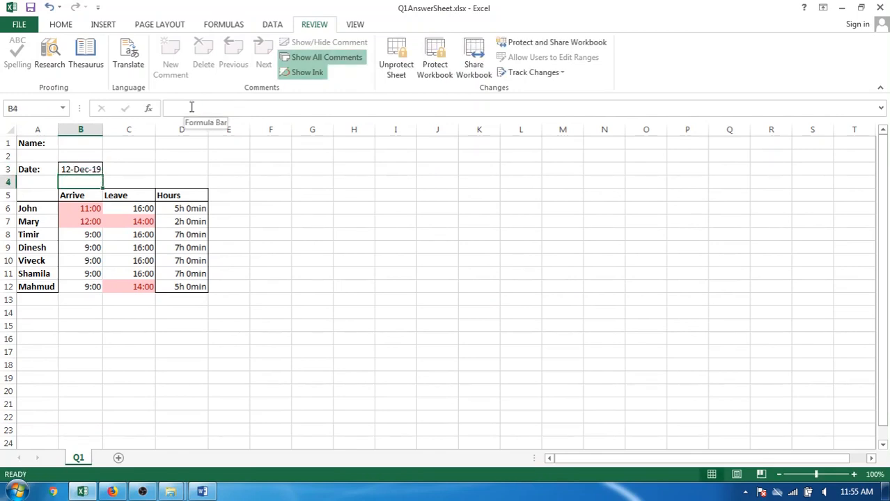
In Word, strike through the criterion that the boss fills in a 2019 date, and view the Resources section.
key("alt+Tab")
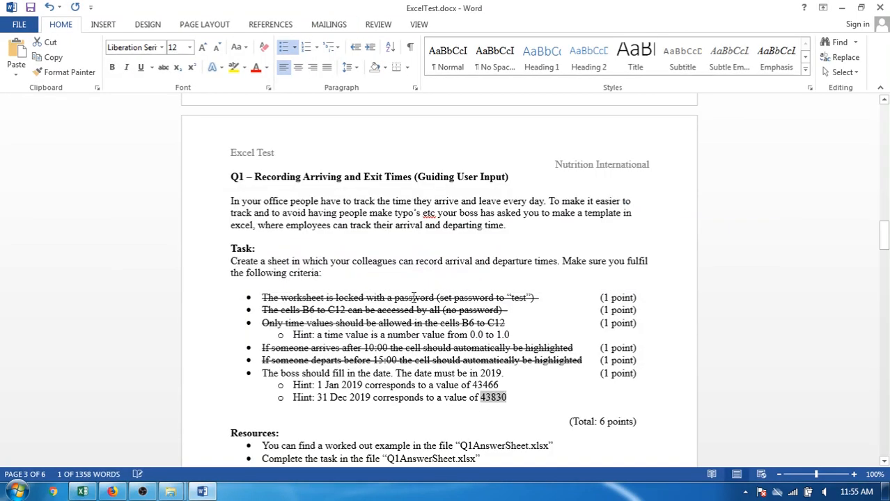
left_click_drag(505, 373, 236, 378)
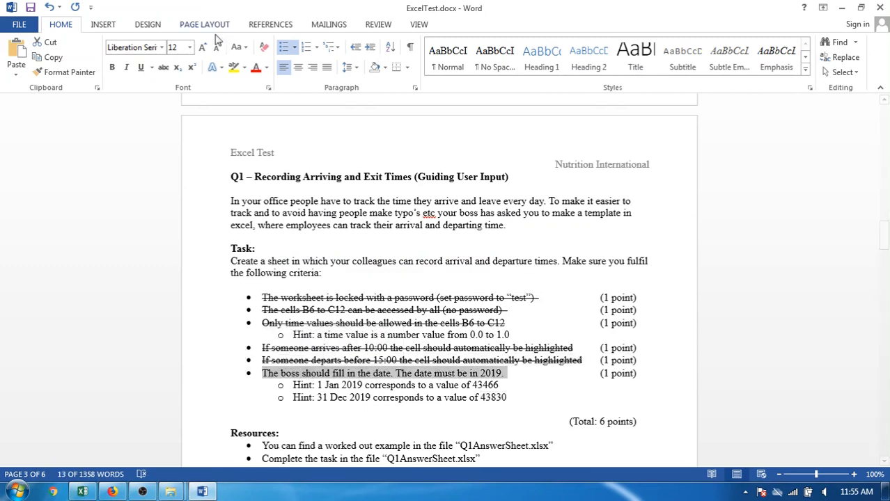
left_click(163, 67)
left_click(442, 377)
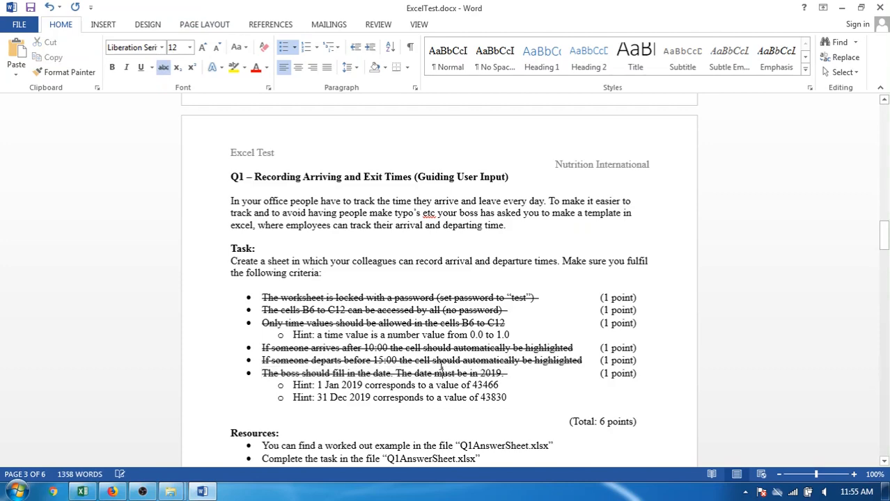
scroll(446, 350, "down", 3)
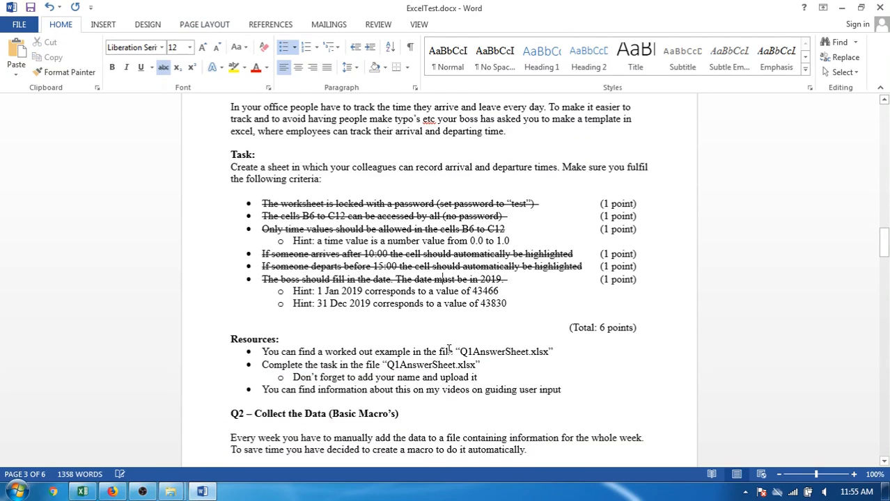